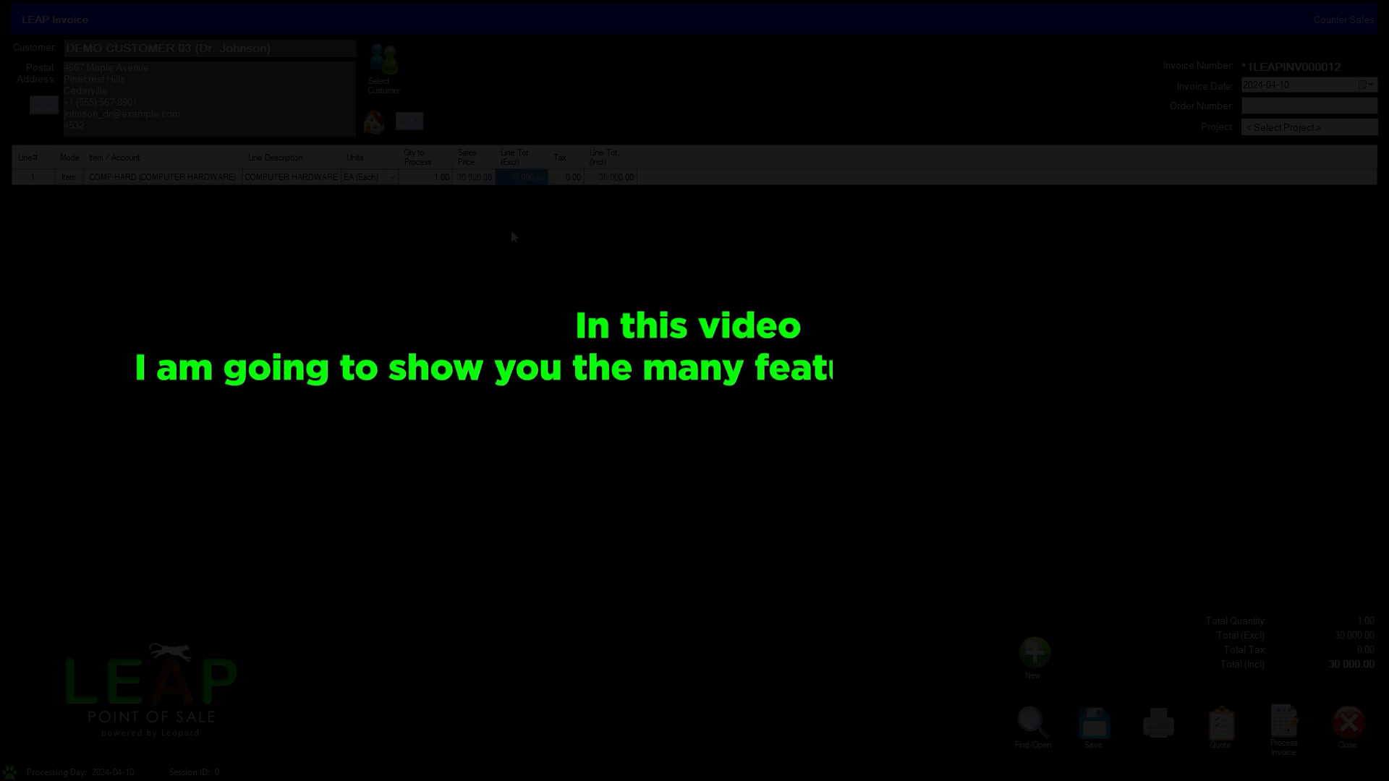
{"action": "key", "text": "Down"}
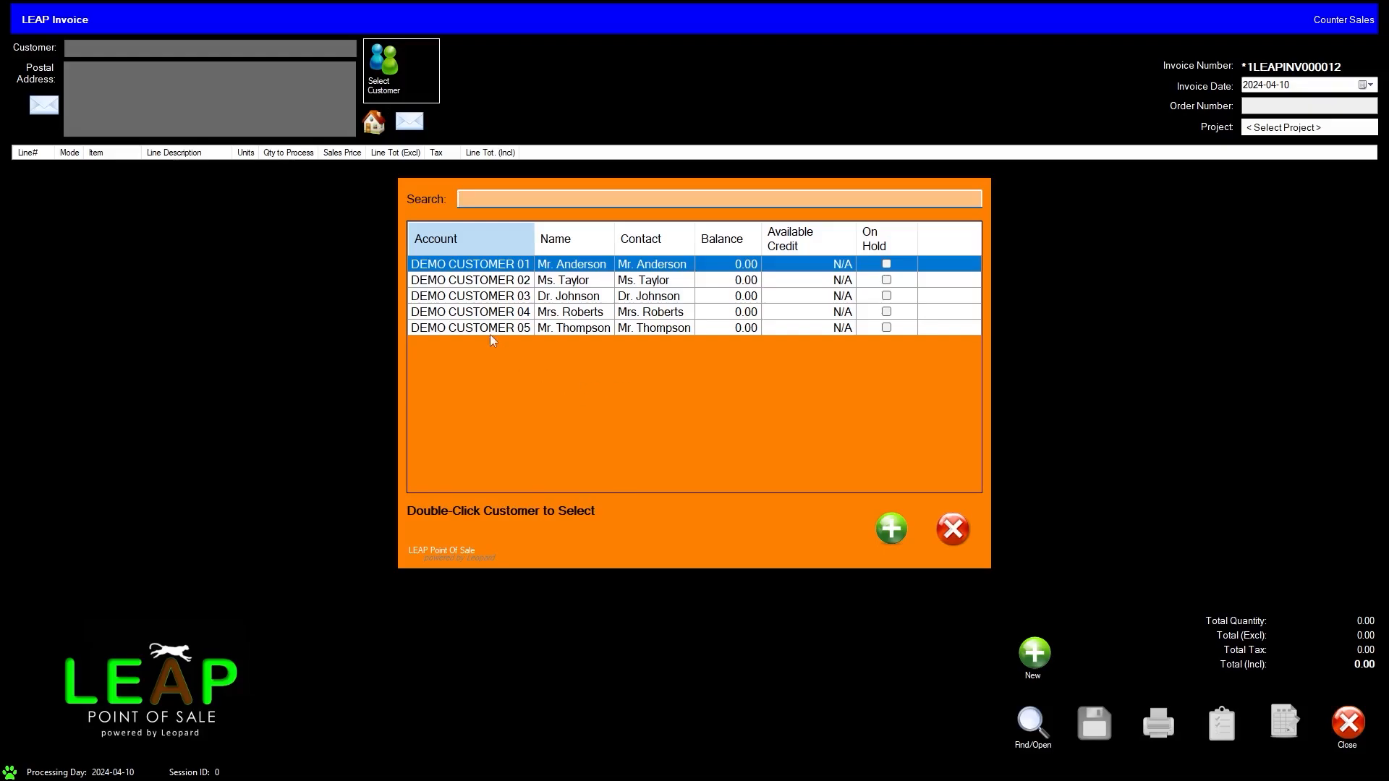
Step: Select the third demo customer for the invoice and add the stock item COMP-HARD (COMPUTER HARDWARE) on line 1
{"action": "double_click", "coordinate": [476, 296]}
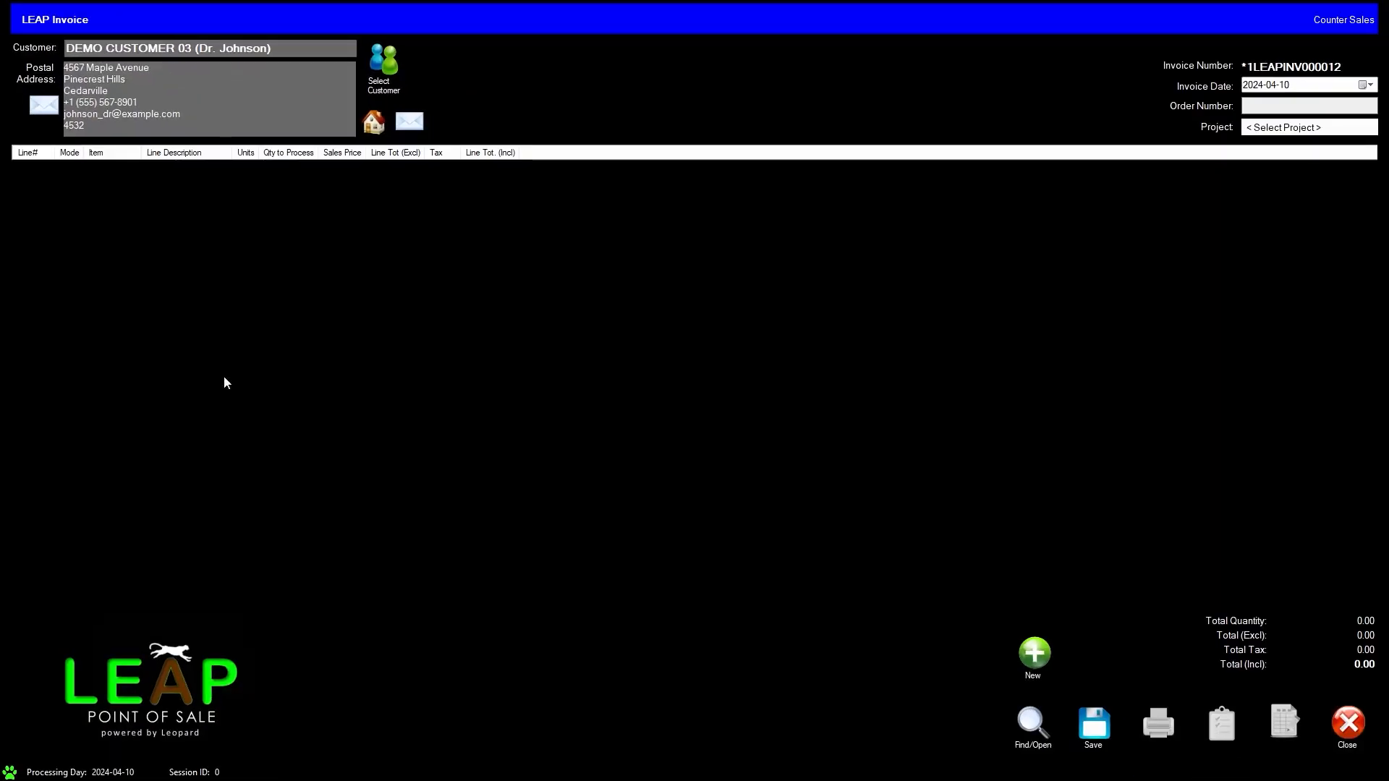
{"action": "left_click", "coordinate": [31, 159]}
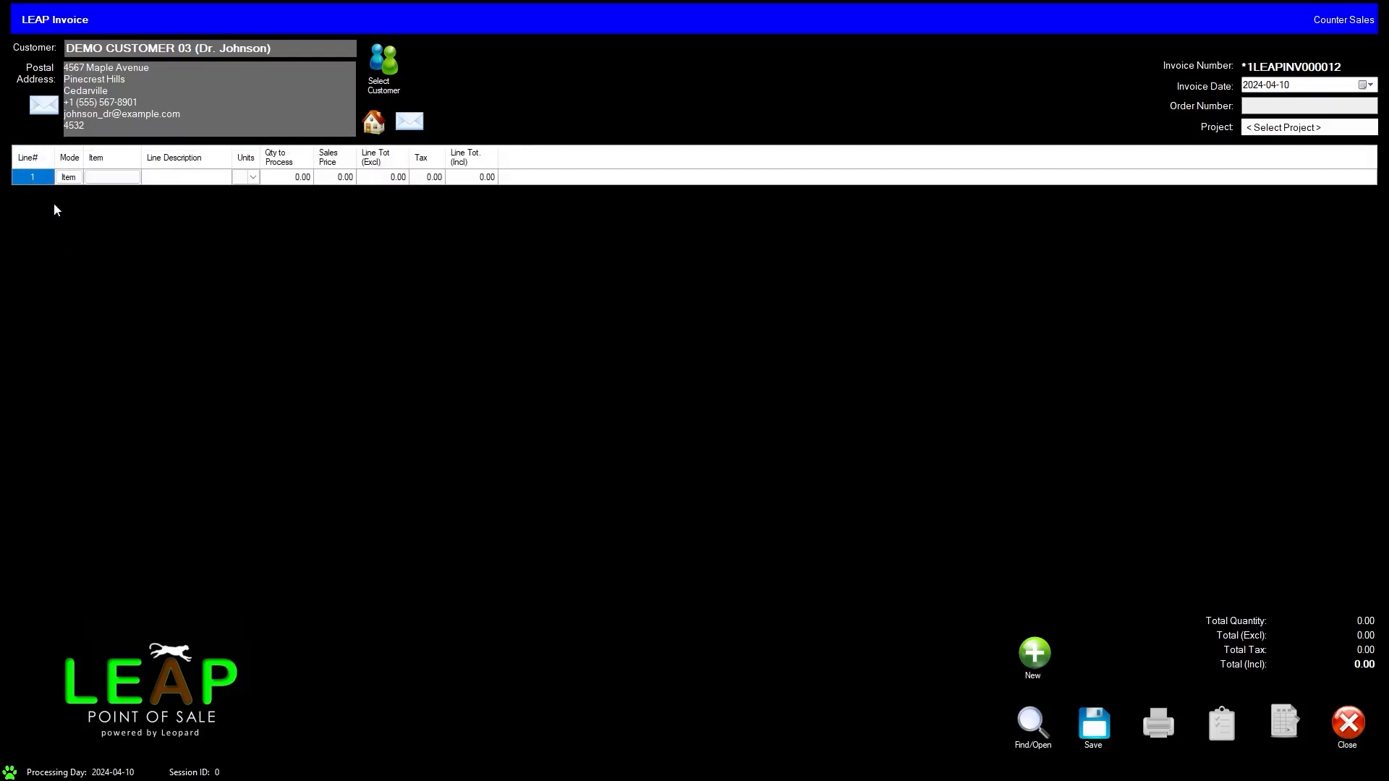
{"action": "left_click", "coordinate": [68, 178]}
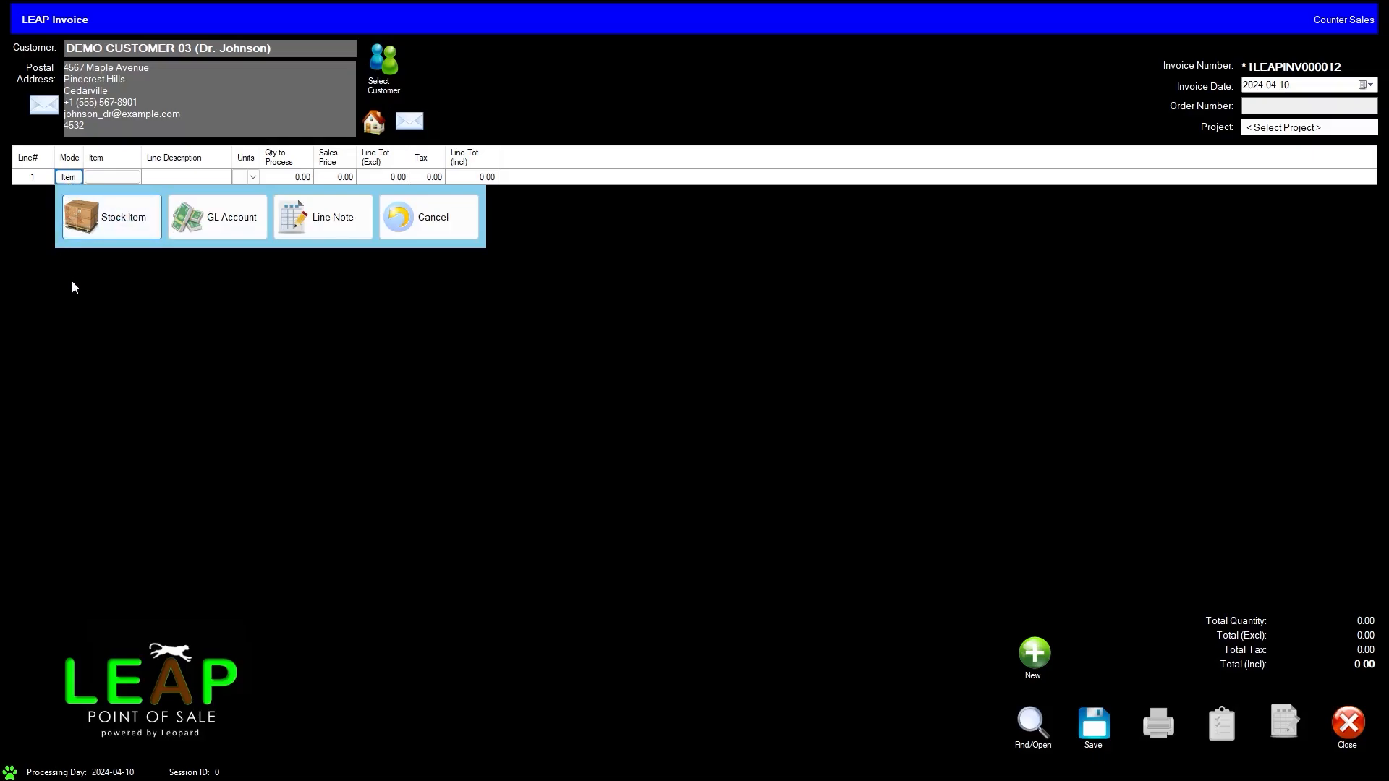
{"action": "left_click", "coordinate": [112, 220]}
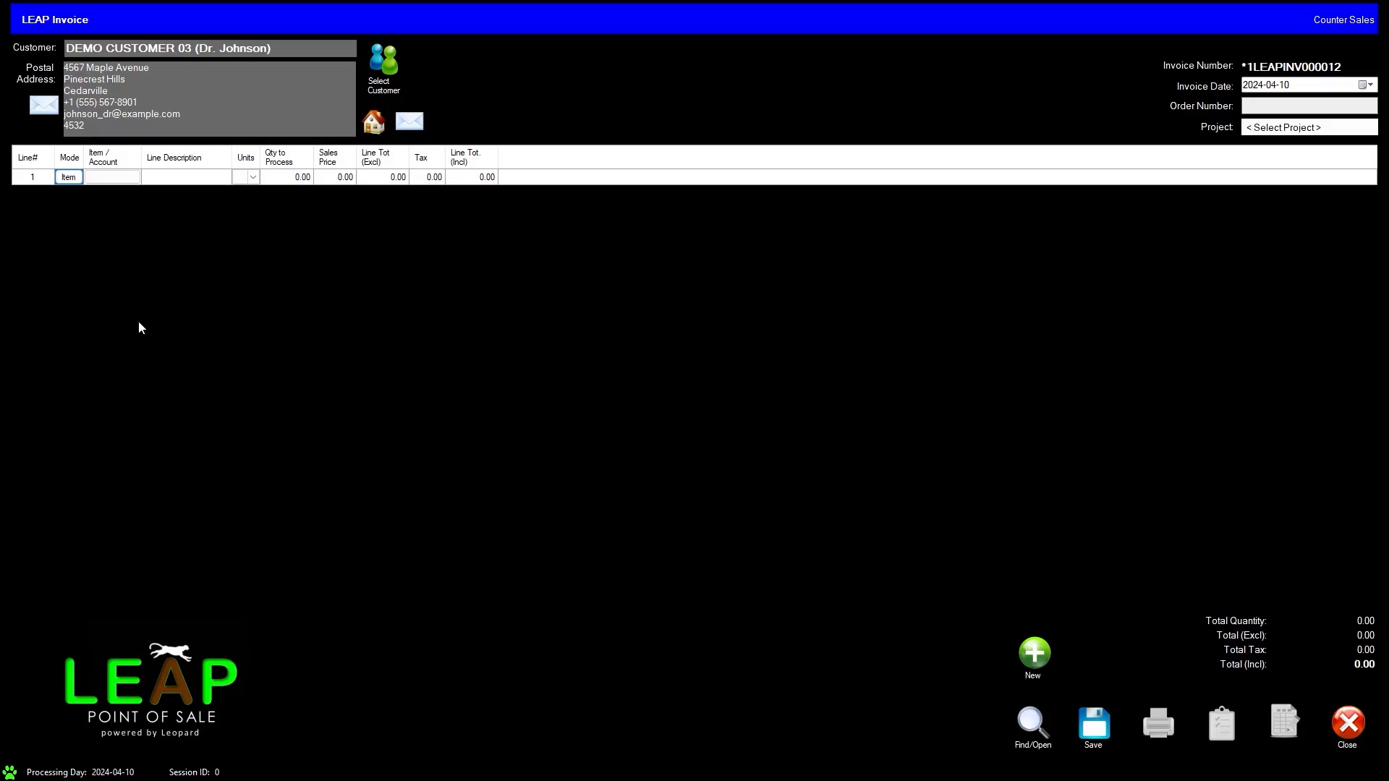
{"action": "left_click", "coordinate": [106, 179]}
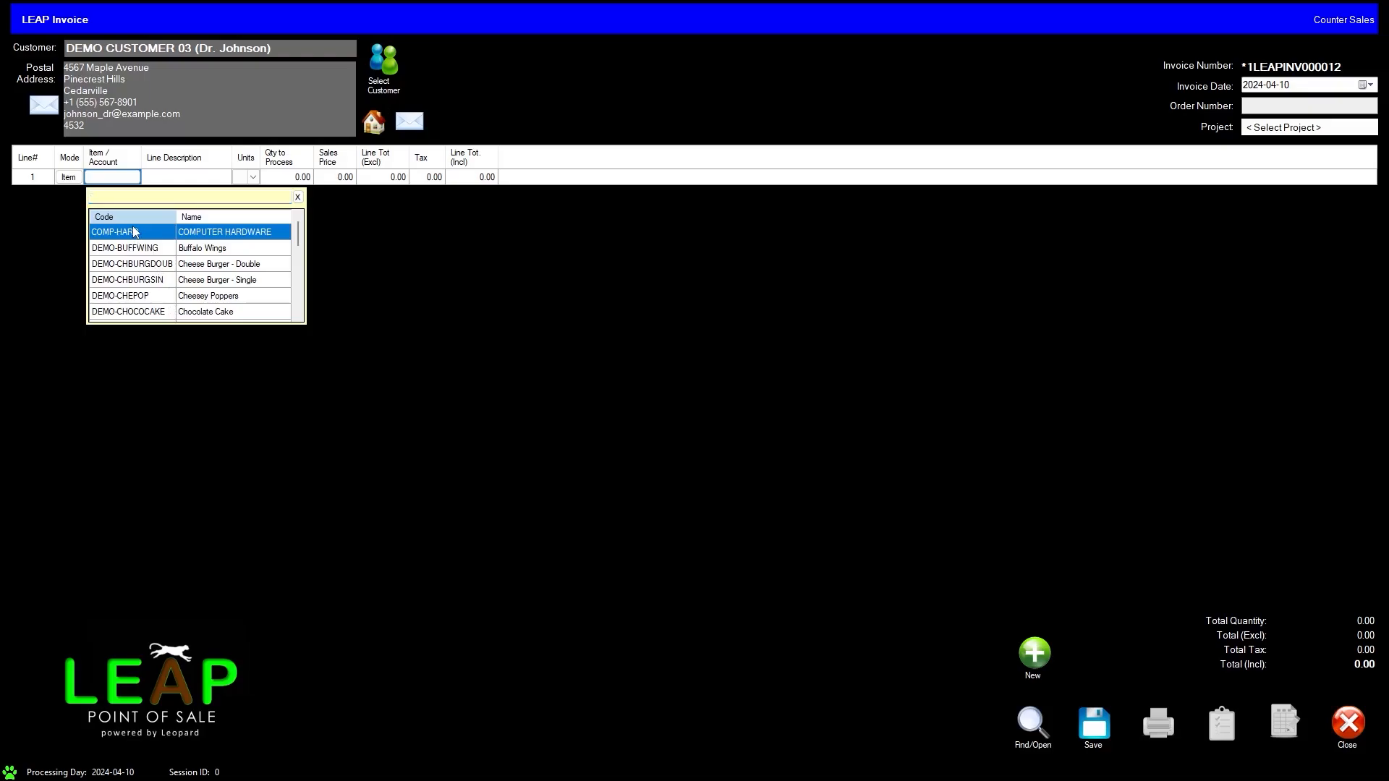
{"action": "double_click", "coordinate": [198, 233]}
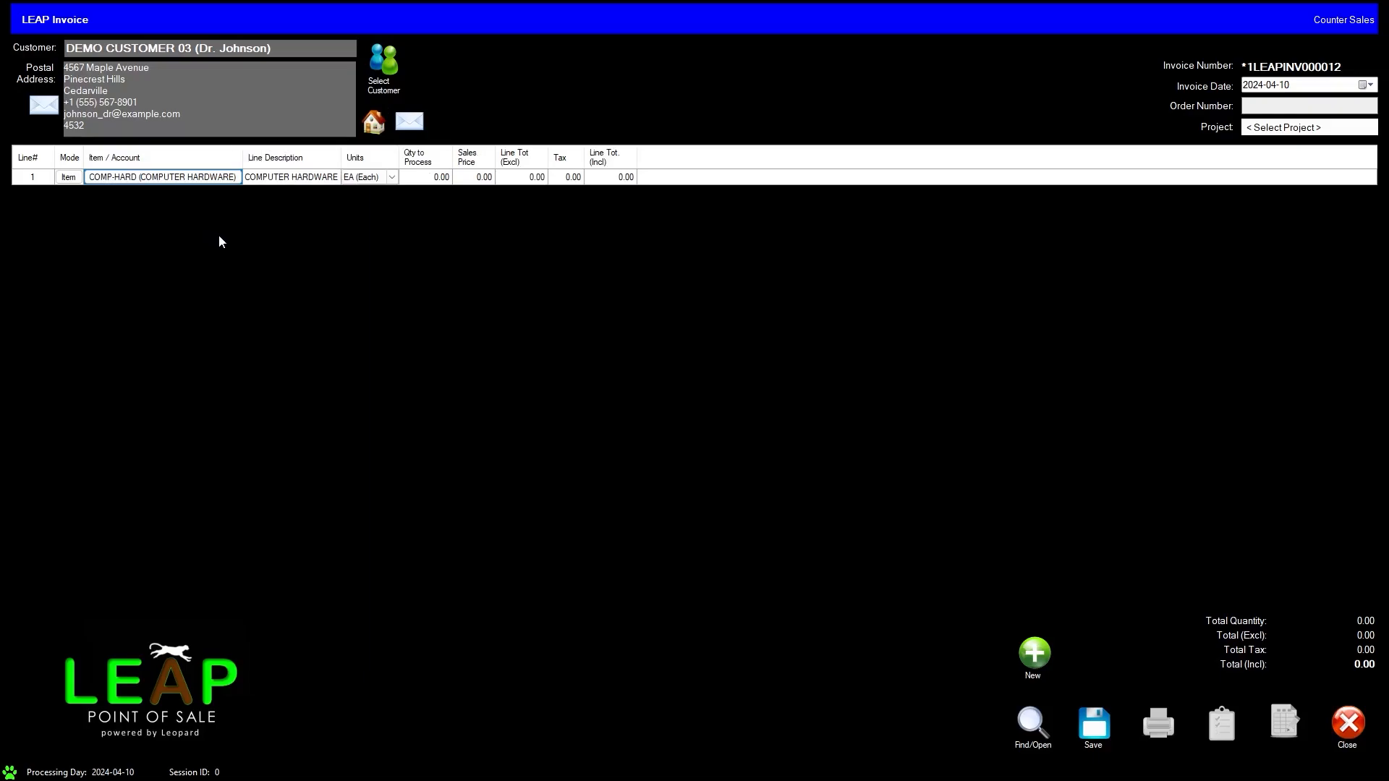
Step: Set the computer hardware line's quantity to 1 and its sales price to 30 000
{"action": "left_click", "coordinate": [434, 180]}
{"action": "type", "text": "1"}
{"action": "left_click", "coordinate": [481, 179]}
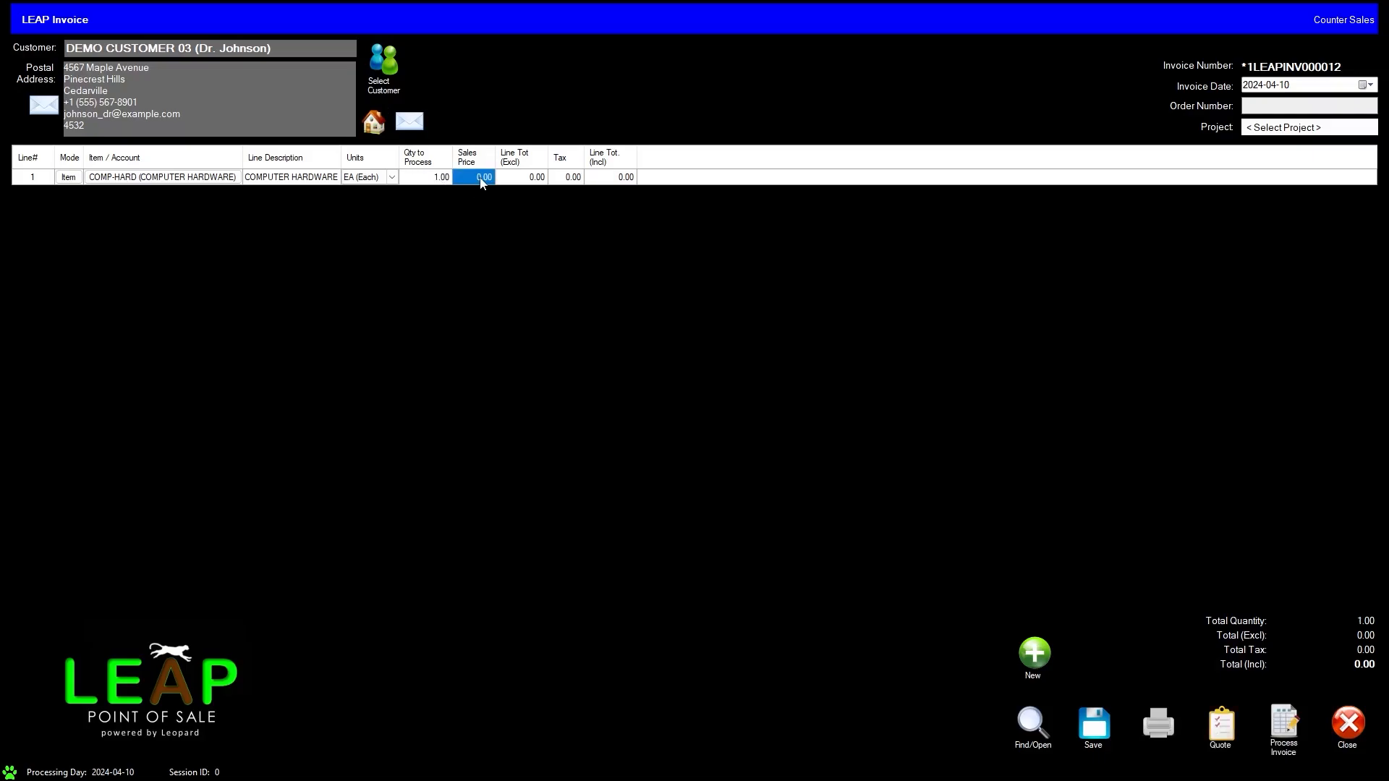
{"action": "type", "text": "300"}
{"action": "key", "text": "Tab"}
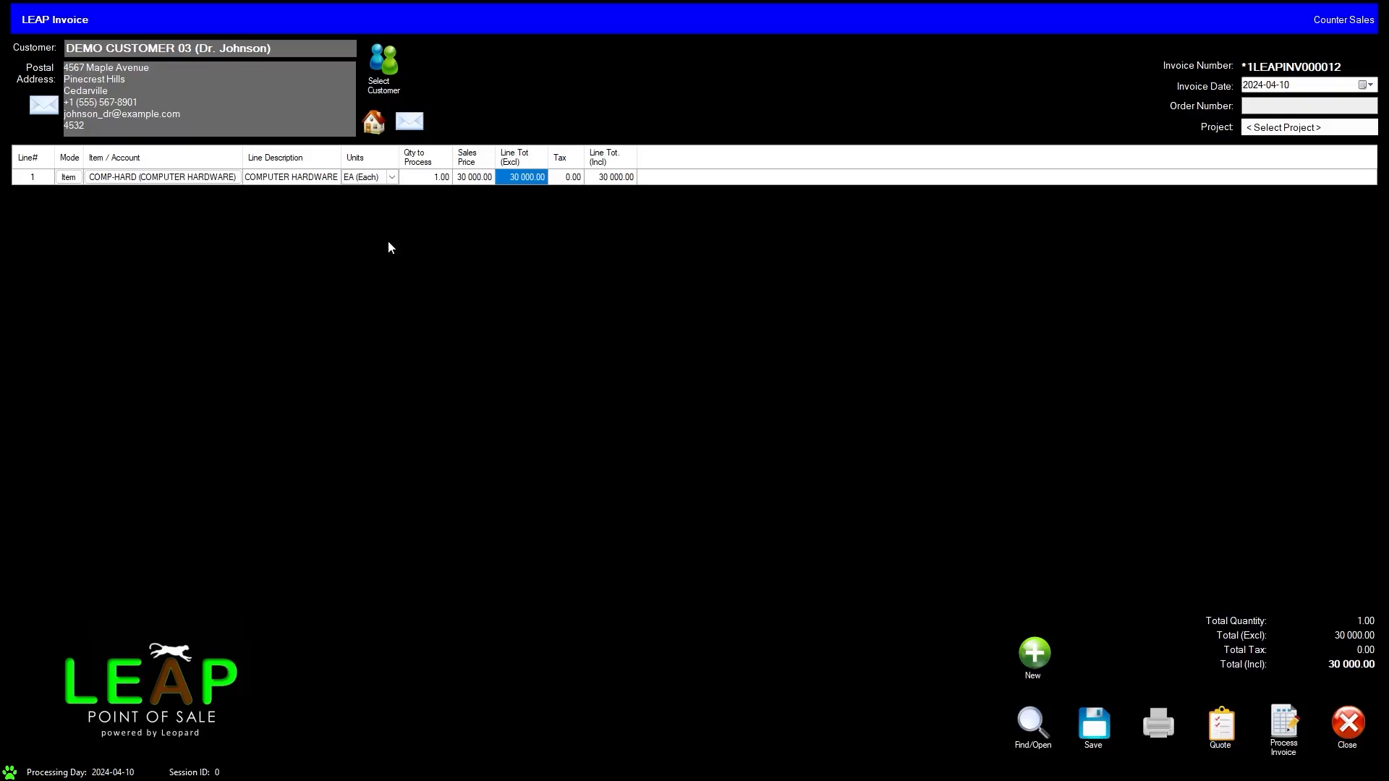
Step: Add a word-wrapped line note on line 2: x1 Intel® Core™ Ultra 7 Laptop with 16GB RAM and 1TB SSD, x1 Charger, x1 Mouse, x1 Keyboard
{"action": "key", "text": "Down"}
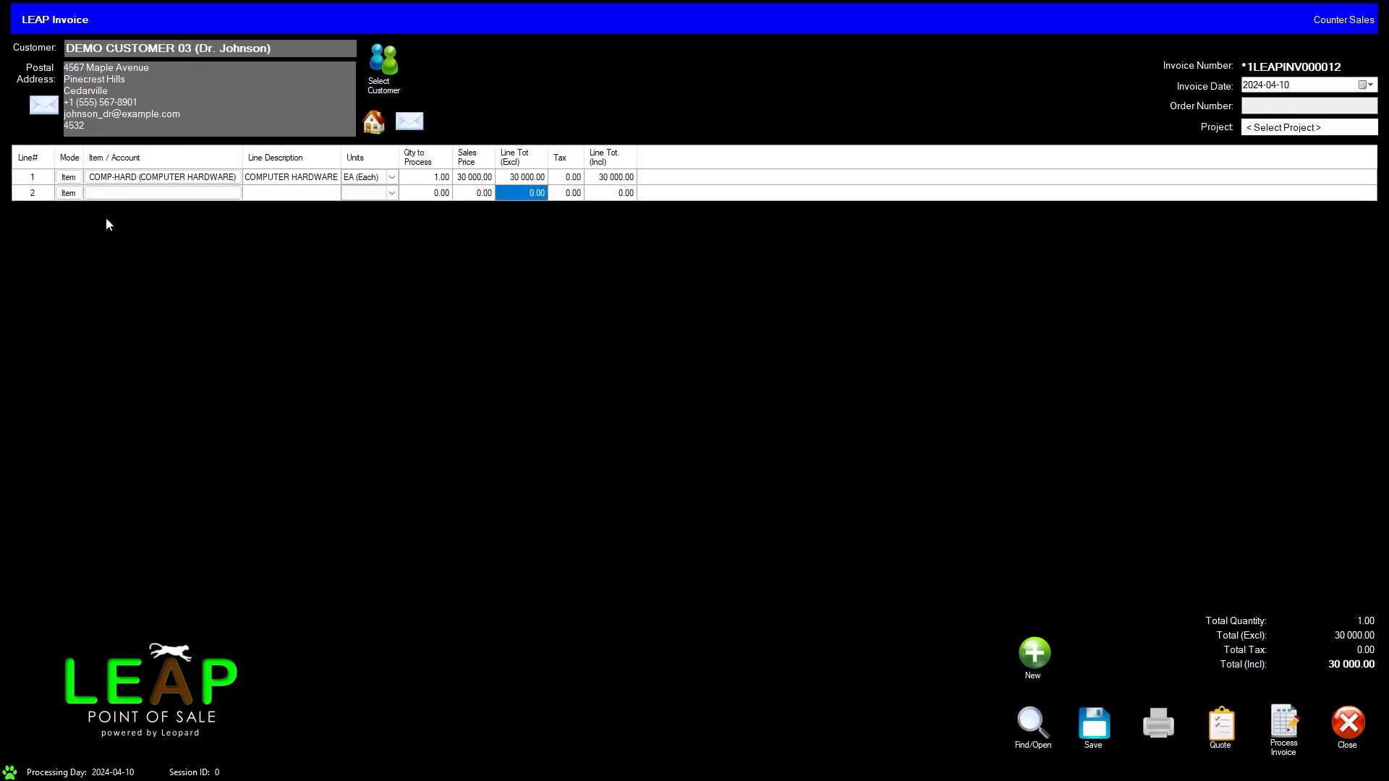
{"action": "left_click", "coordinate": [69, 193]}
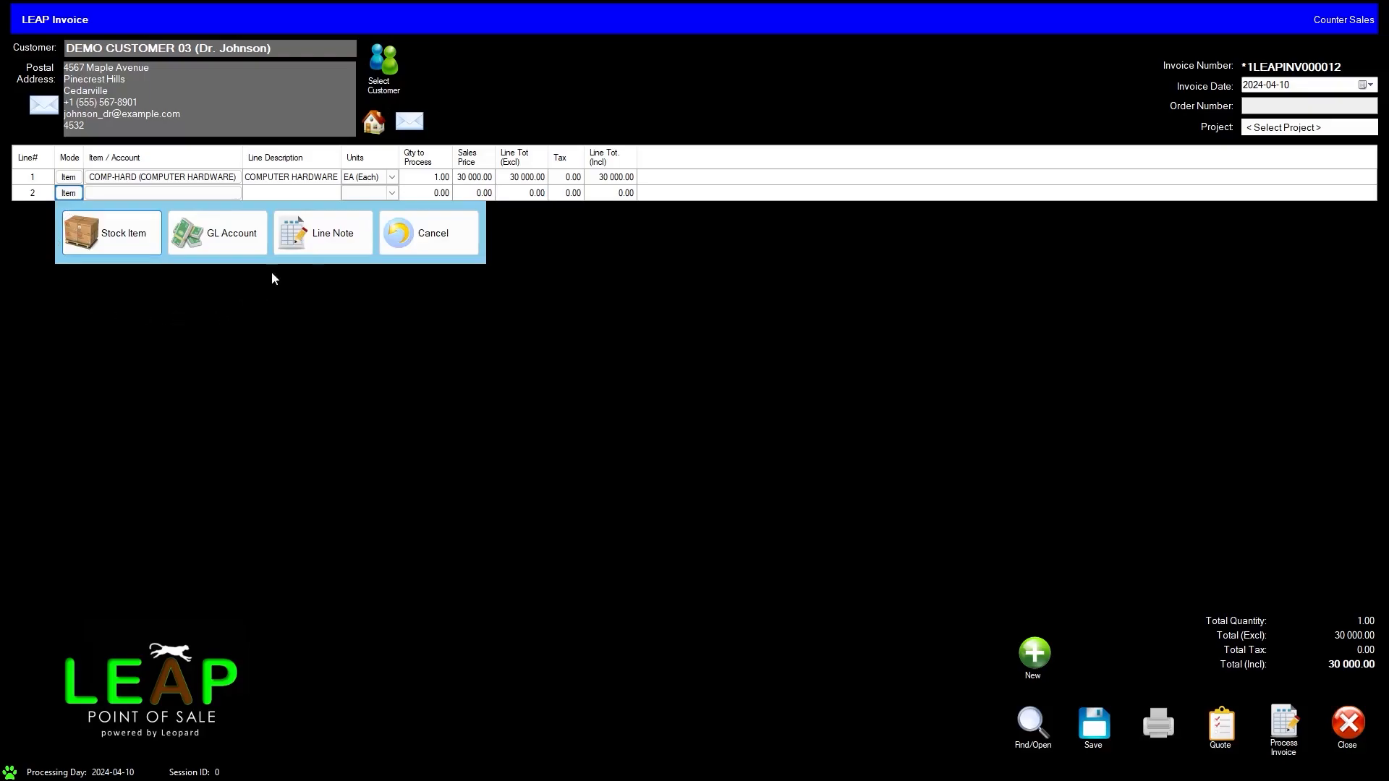
{"action": "left_click", "coordinate": [318, 225]}
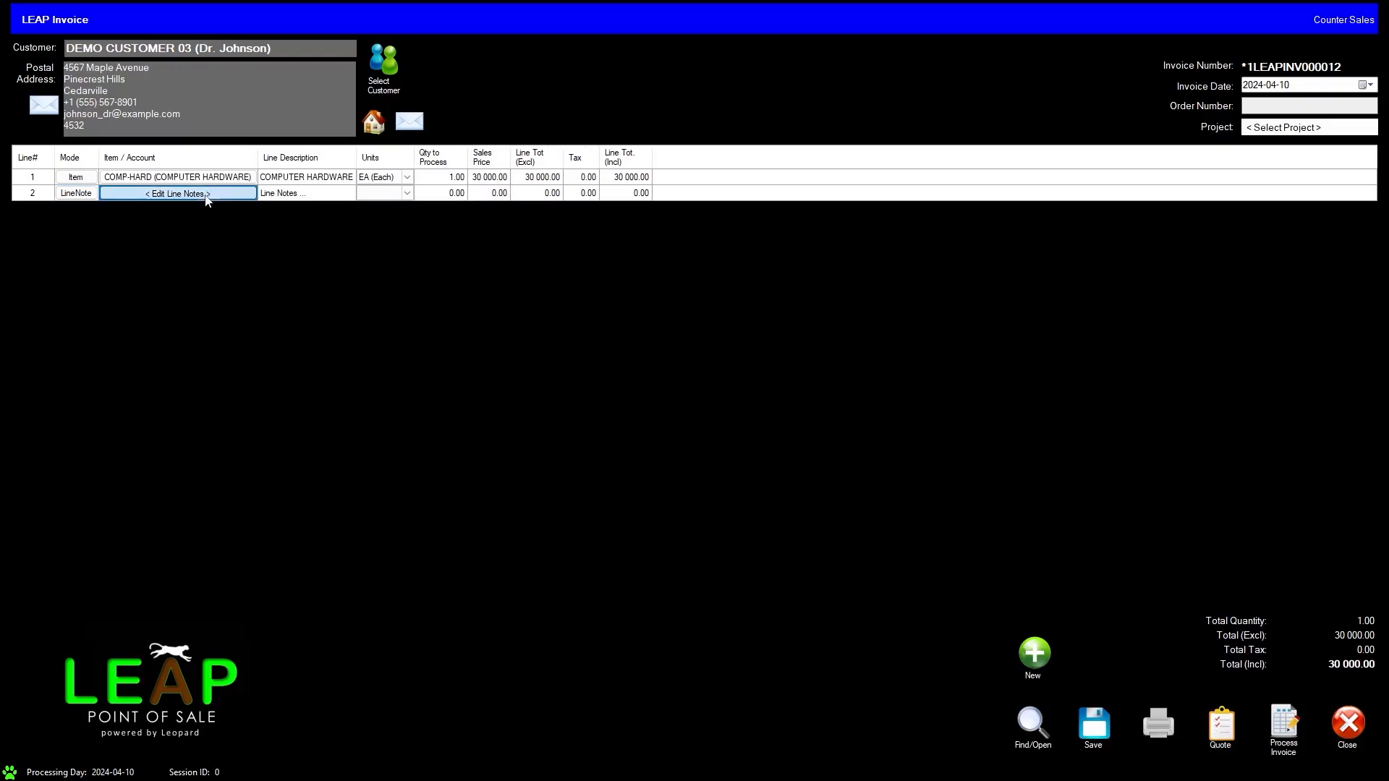
{"action": "left_click", "coordinate": [207, 199]}
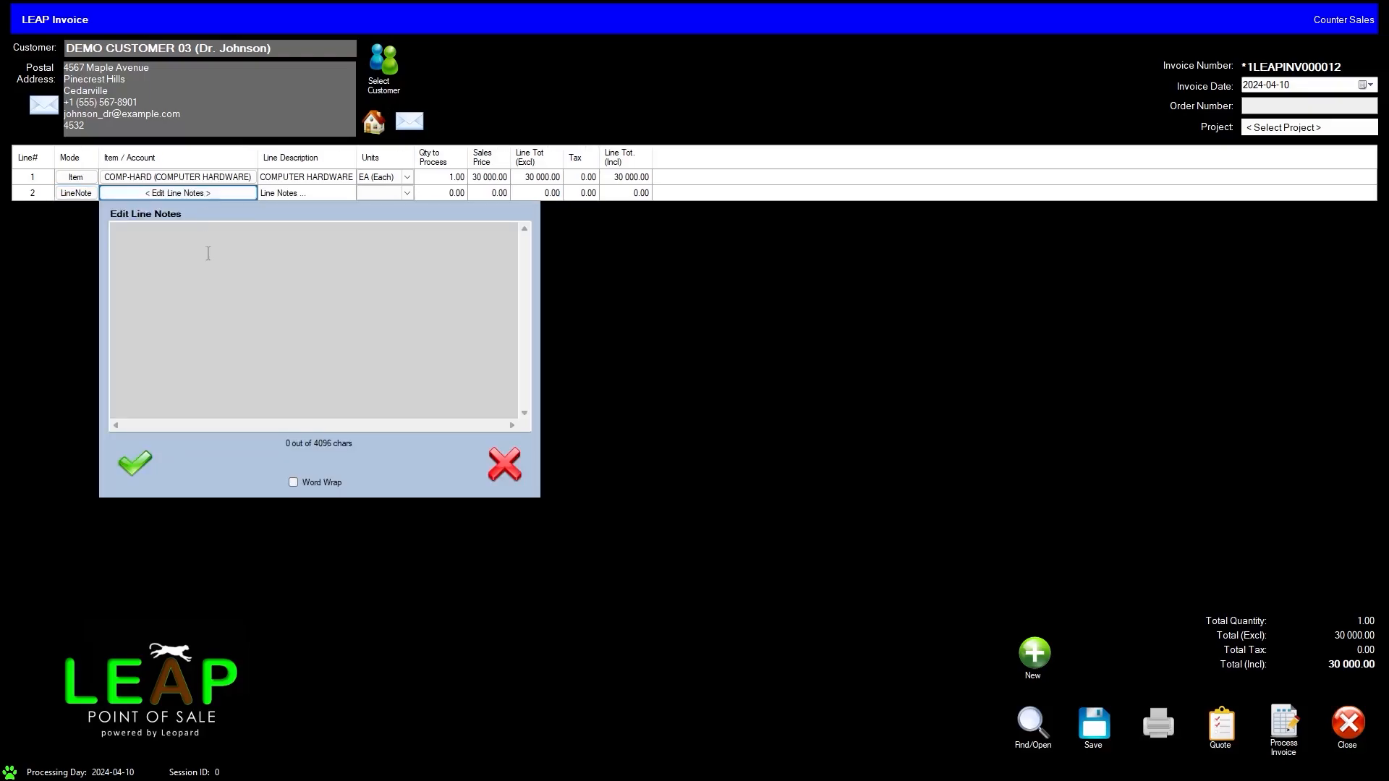
{"action": "type", "text": "x1 Intel® Core™ Ultra 7 Laptop with 16GB RAM and 1TB SSD x1 Charger x1 Mouse x1 Keyboard"}
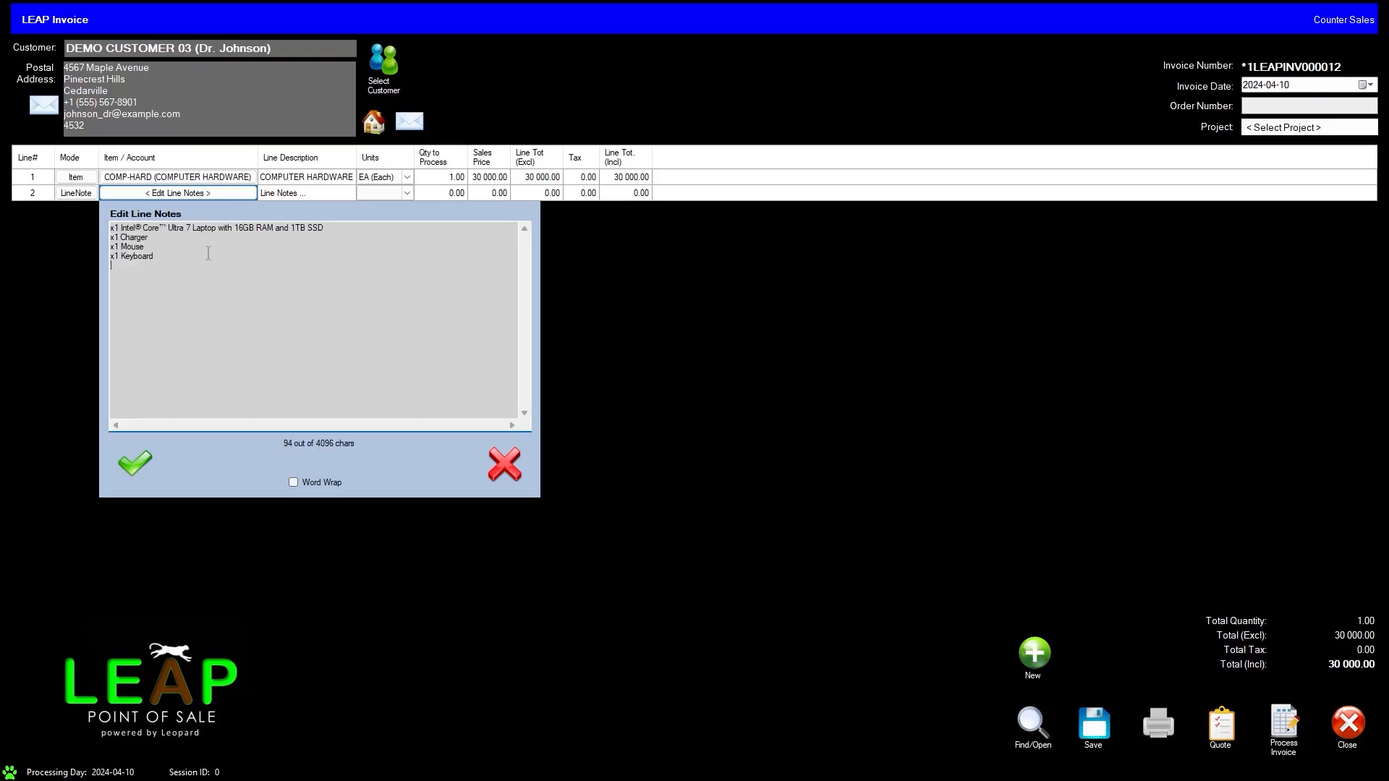
{"action": "left_click", "coordinate": [293, 481]}
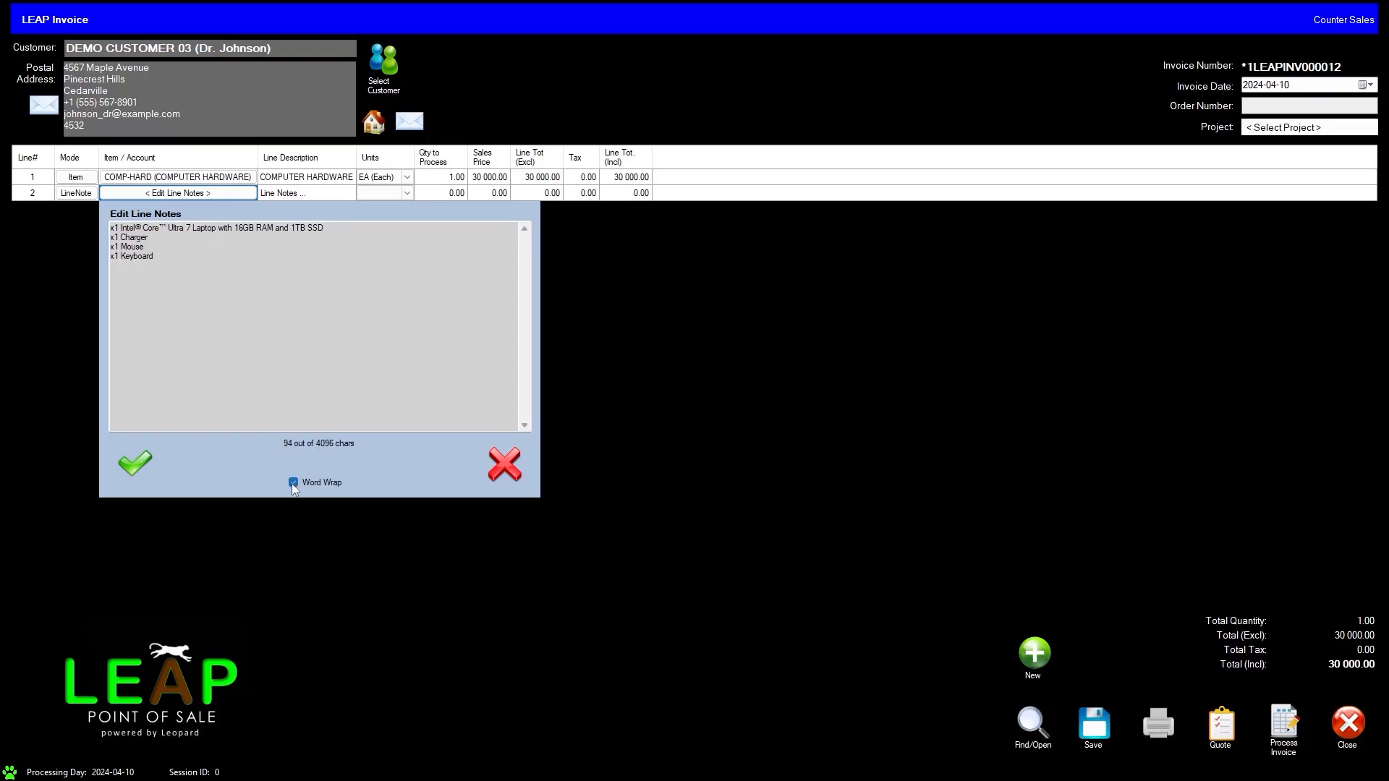
{"action": "left_click", "coordinate": [132, 463]}
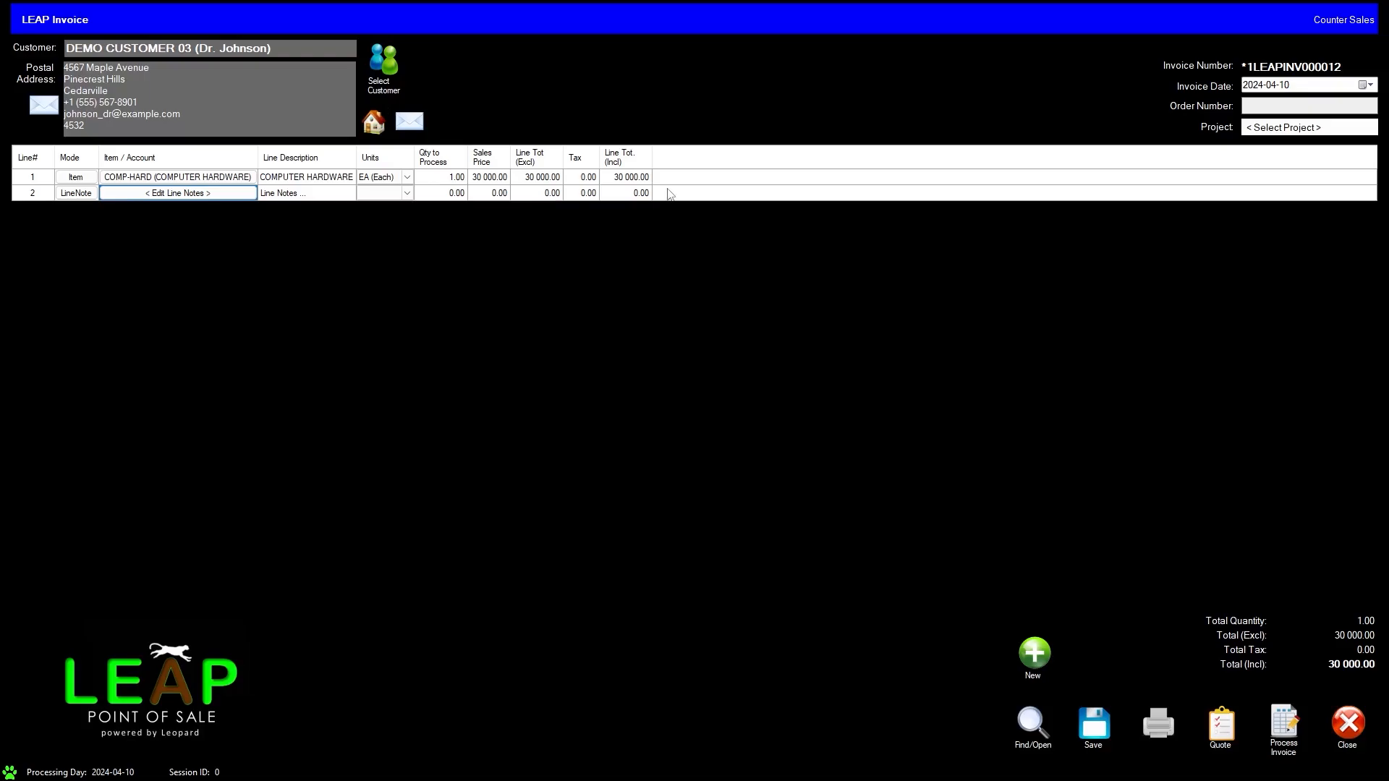
Step: Add the stock item FRONT-ENDAPP (Front-End Application) on line 3 with quantity 1 and sales price 20 000
{"action": "left_click", "coordinate": [668, 193]}
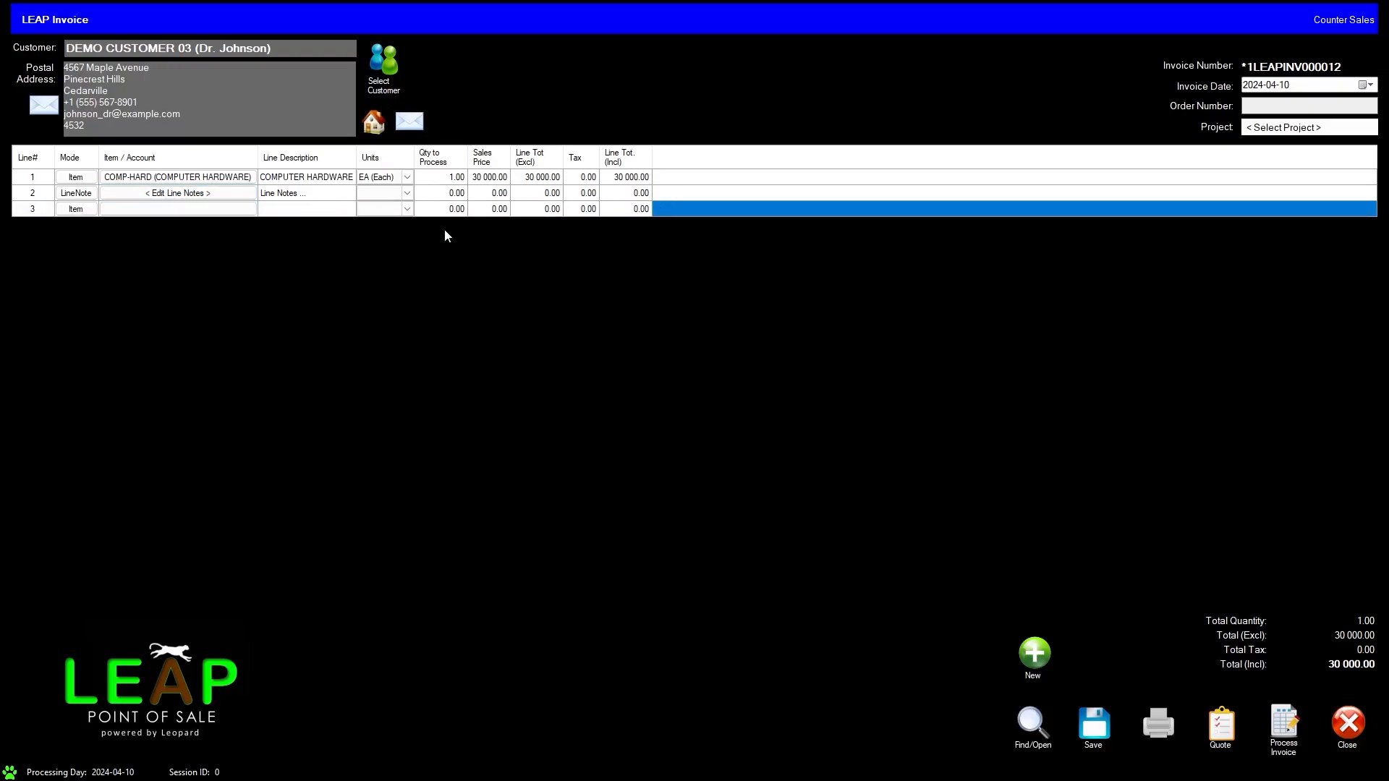
{"action": "left_click", "coordinate": [76, 209]}
{"action": "left_click", "coordinate": [109, 246]}
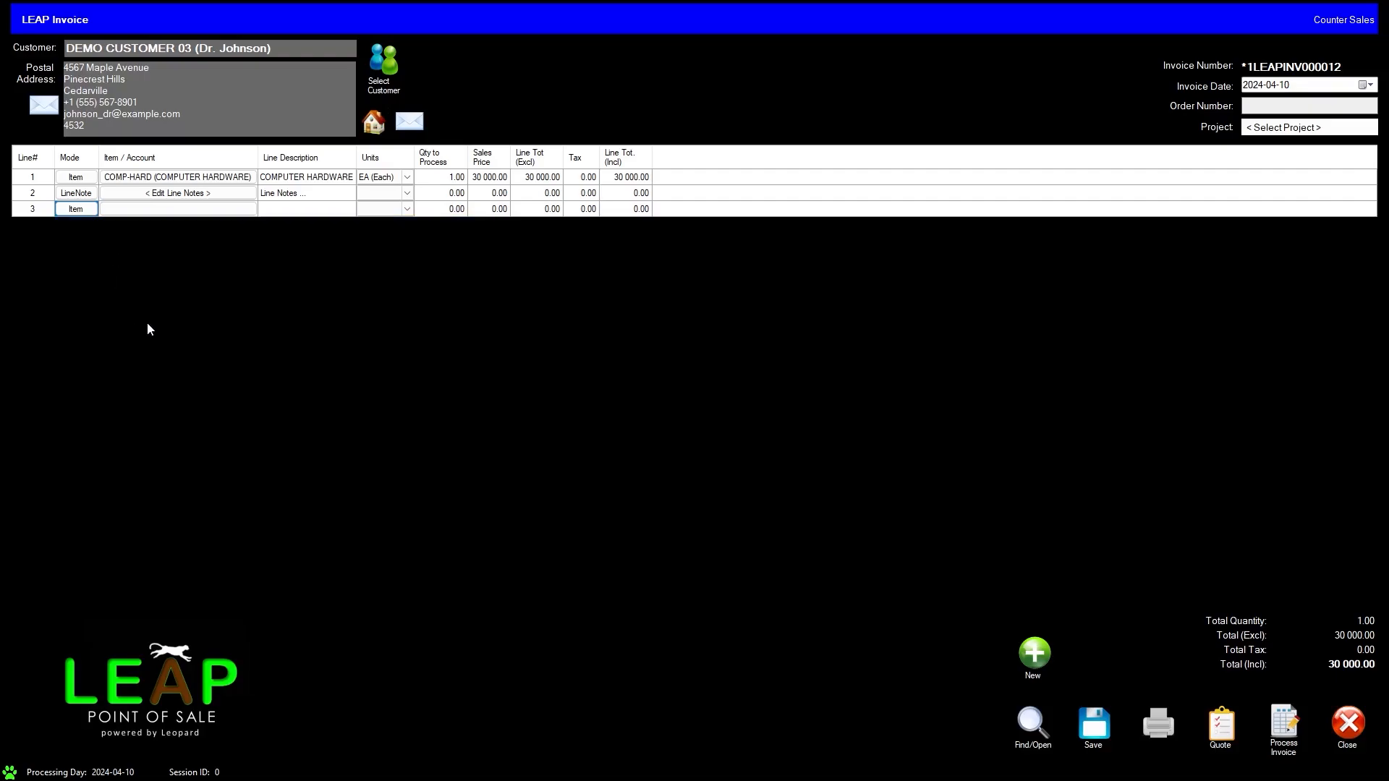
{"action": "left_click_drag", "start_coordinate": [312, 257], "coordinate": [313, 333]}
{"action": "double_click", "coordinate": [215, 343]}
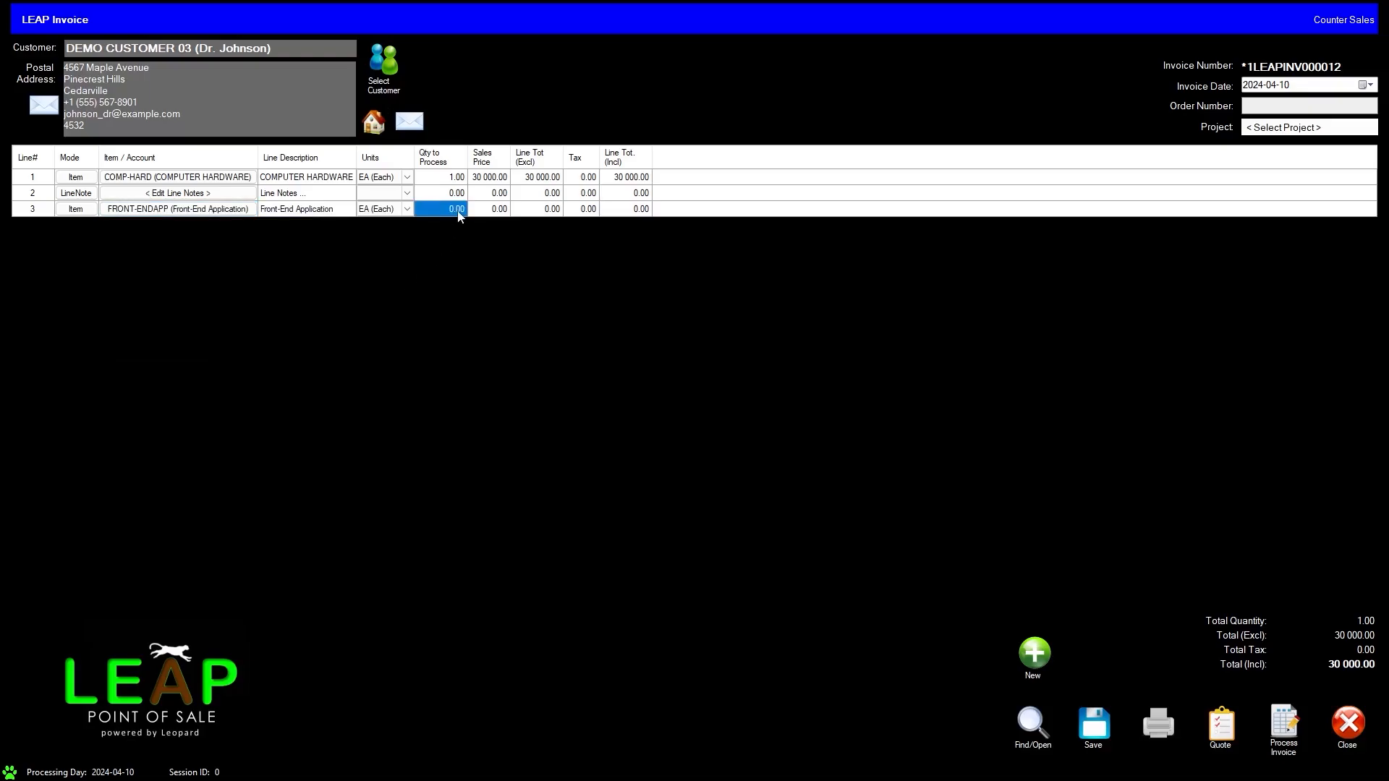
{"action": "left_click", "coordinate": [490, 210]}
{"action": "type", "text": "20000"}
{"action": "key", "text": "Tab"}
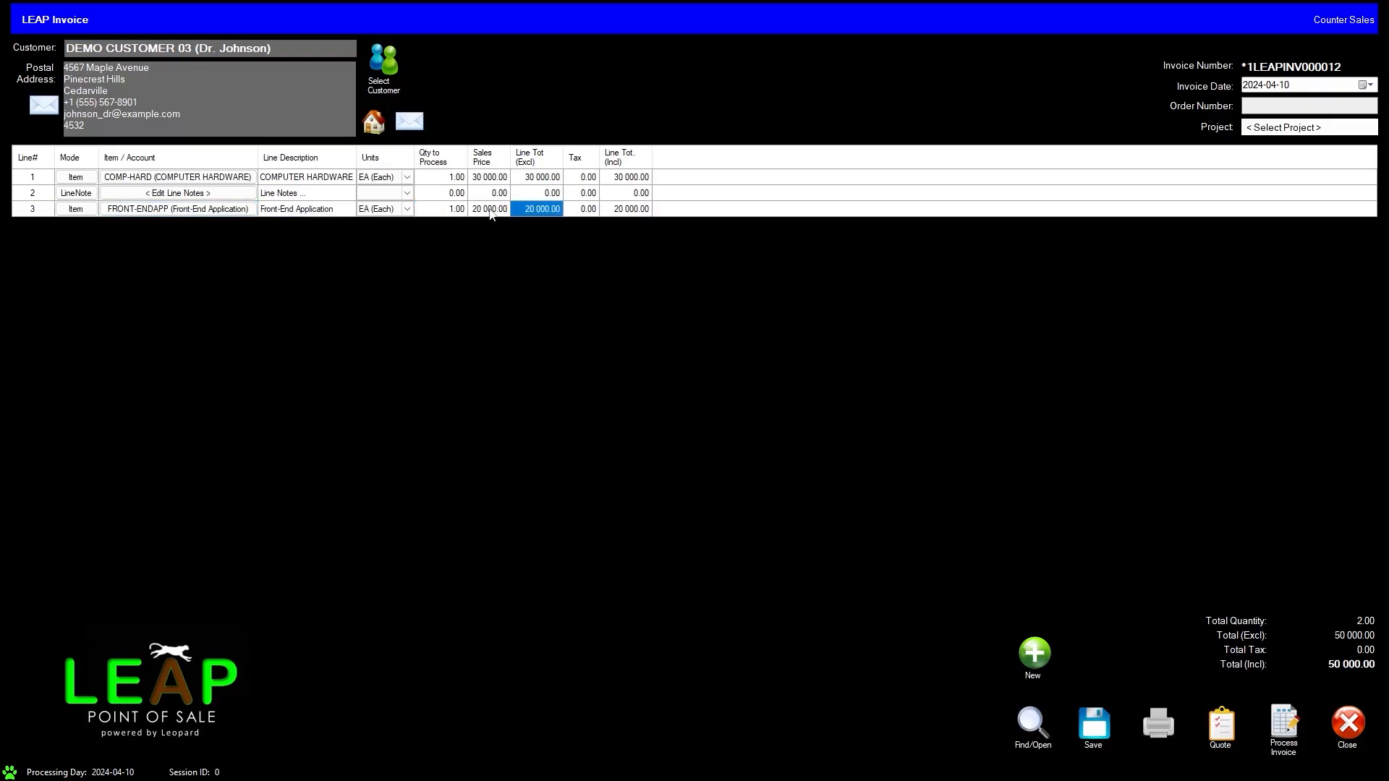
Step: Add a line note reading "Front-End Application" on line 4
{"action": "key", "text": "Down"}
{"action": "left_click", "coordinate": [81, 225]}
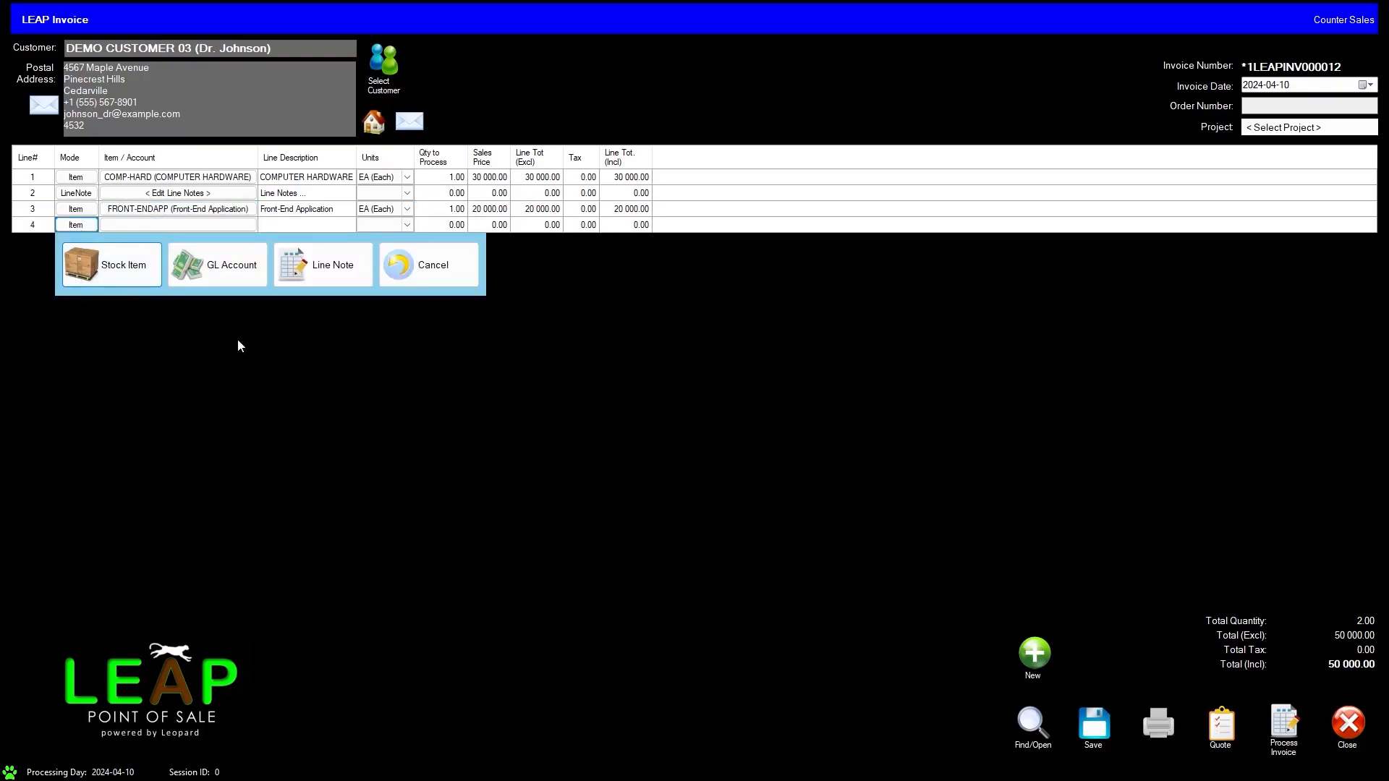
{"action": "left_click", "coordinate": [304, 264]}
{"action": "left_click", "coordinate": [213, 225]}
{"action": "type", "text": "F"}
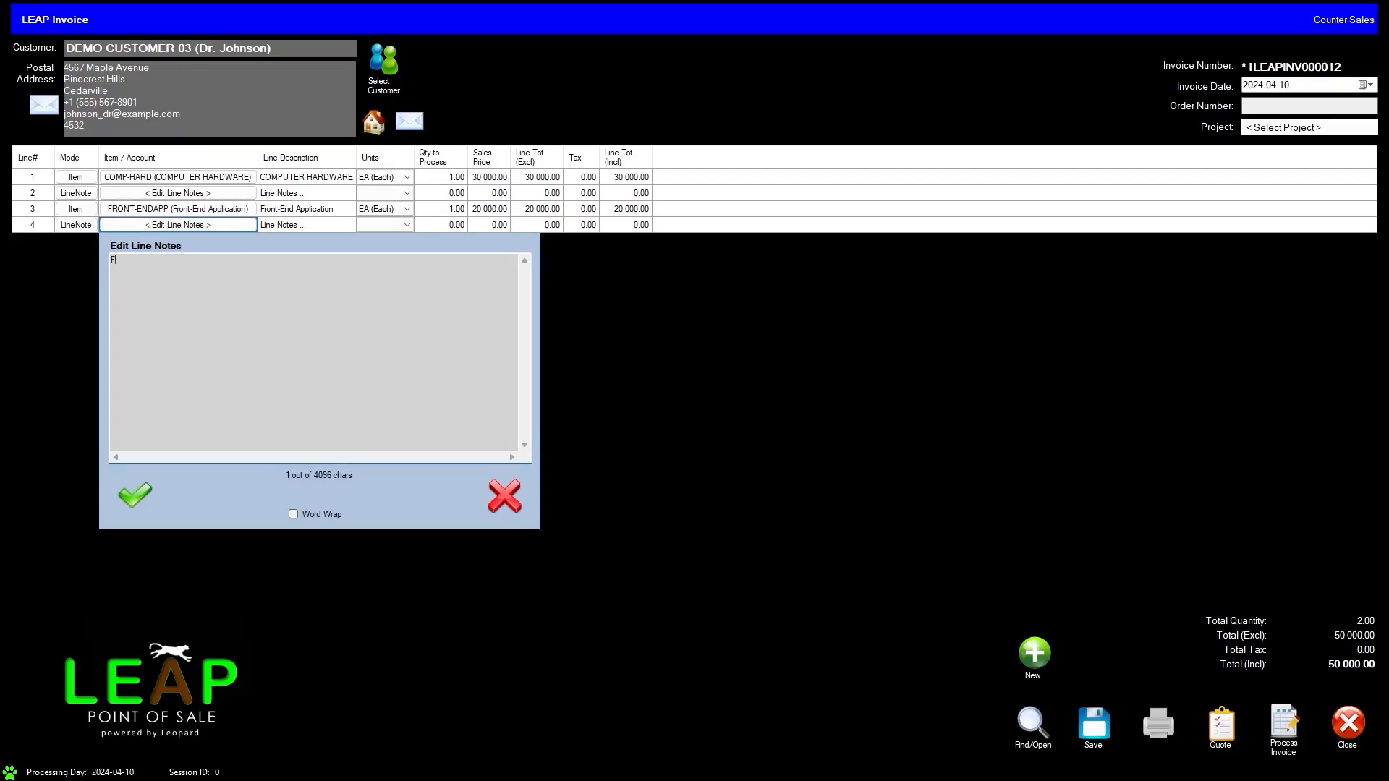
{"action": "type", "text": "ront-End Application"}
{"action": "left_click", "coordinate": [134, 496]}
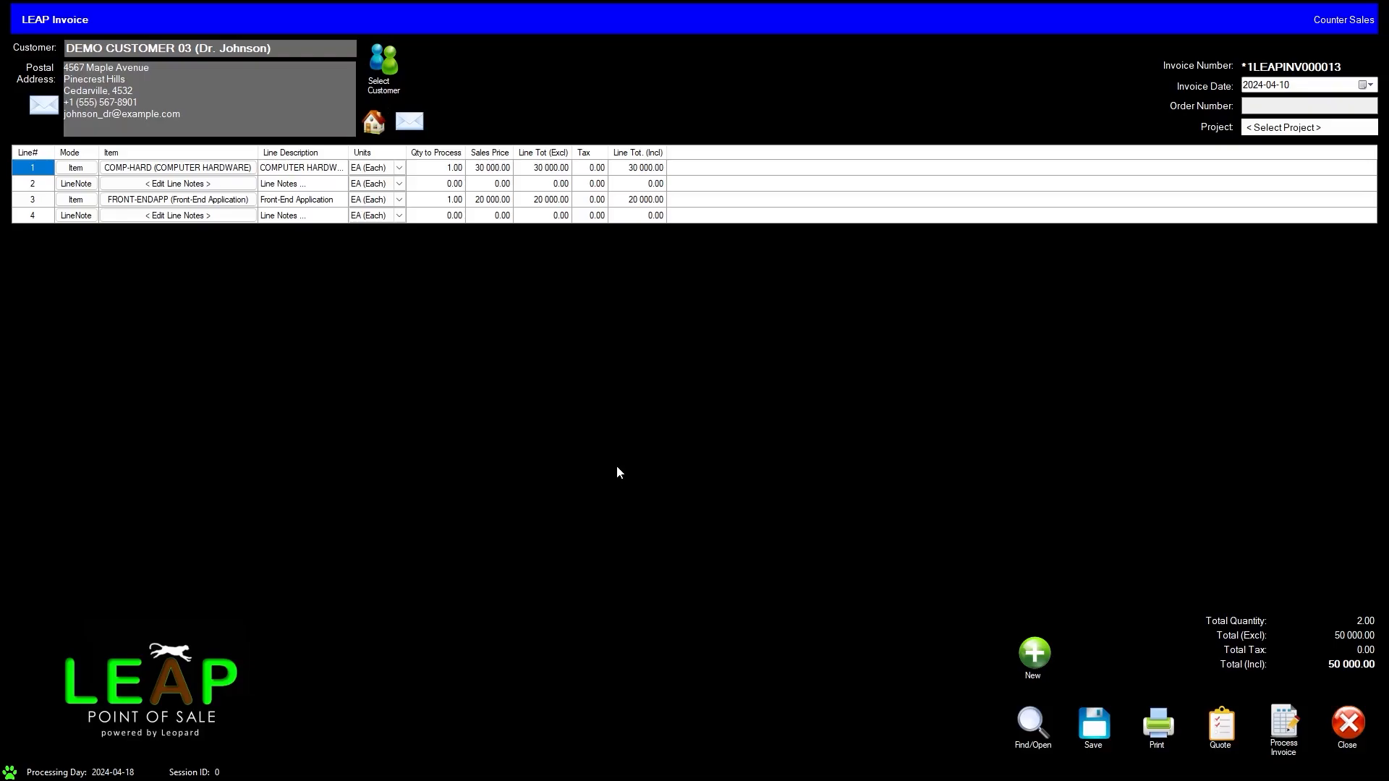
Step: Insert a blank line above the computer hardware line and delete it again
{"action": "right_click", "coordinate": [35, 157]}
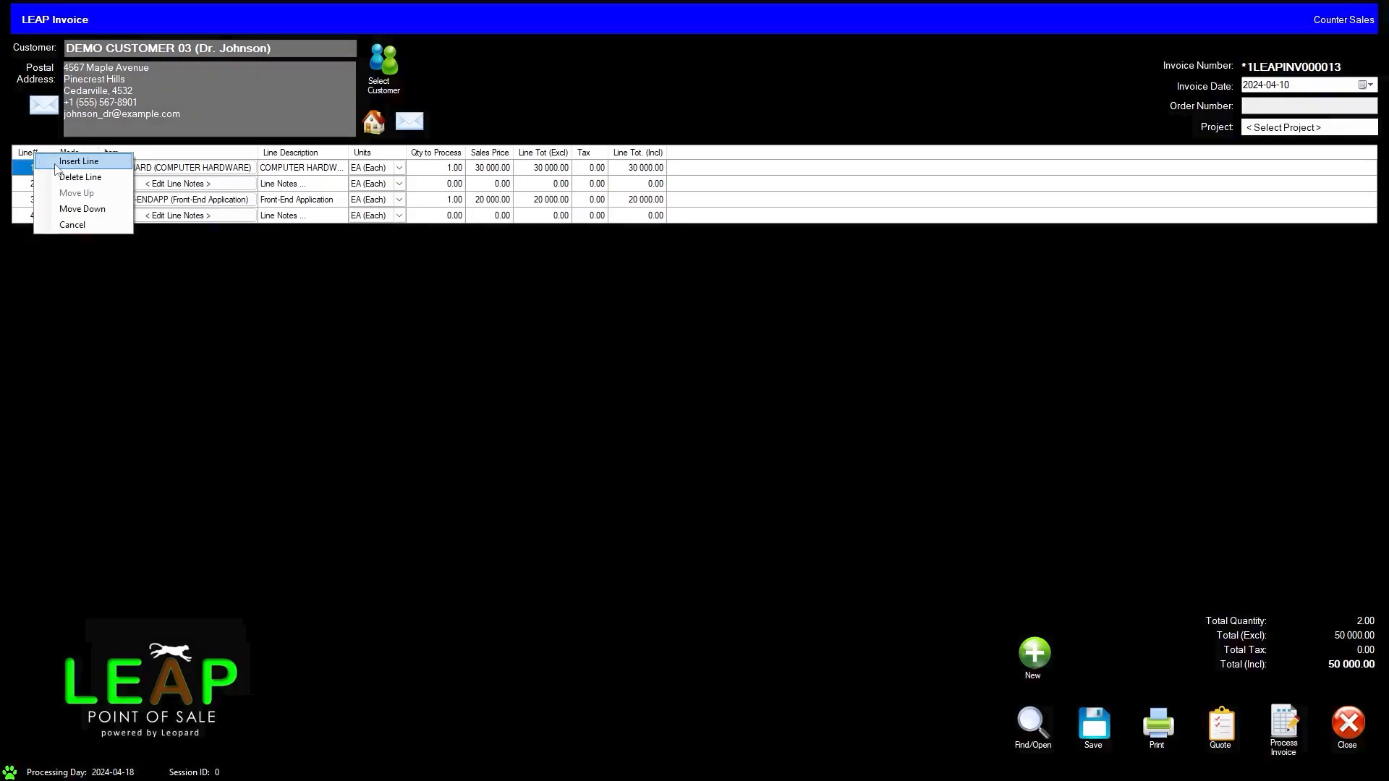
{"action": "left_click", "coordinate": [58, 162]}
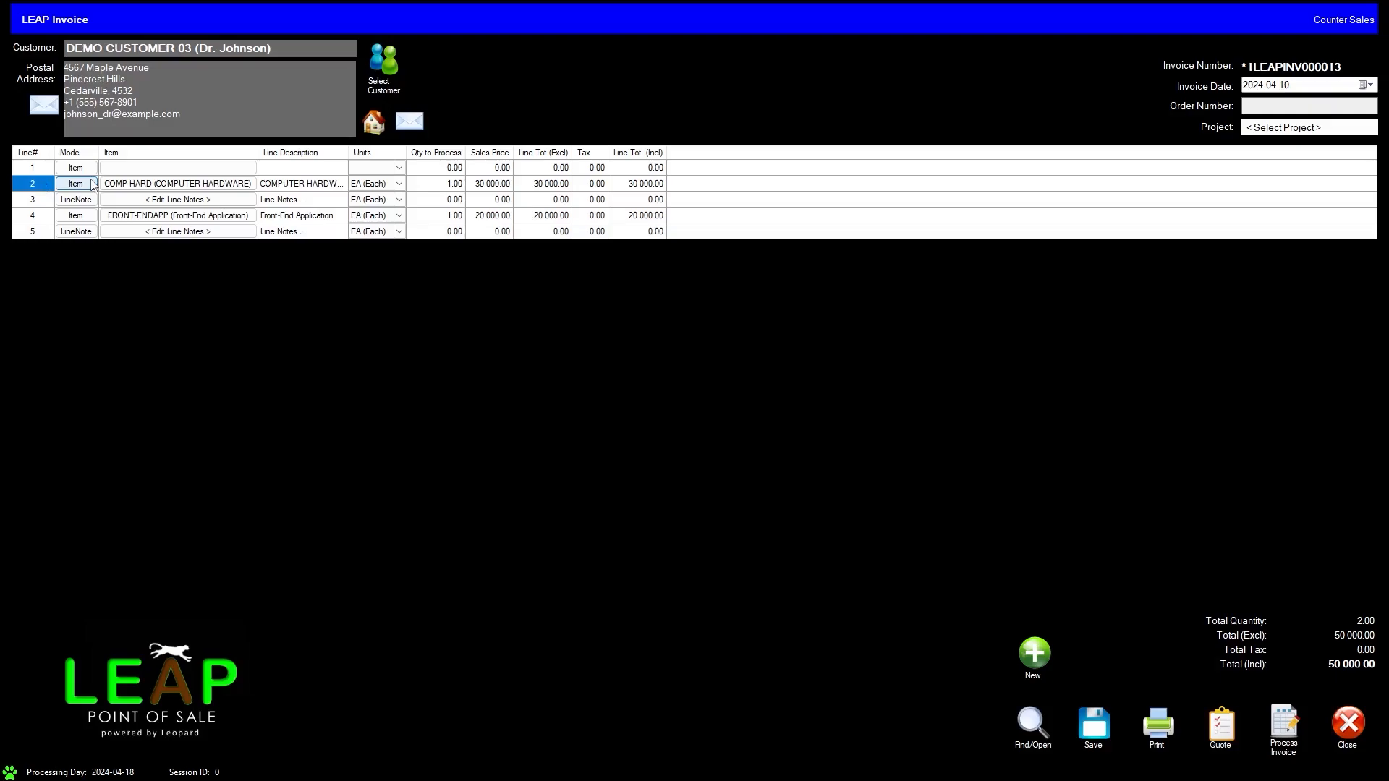
{"action": "left_click", "coordinate": [33, 169]}
{"action": "right_click", "coordinate": [43, 166]}
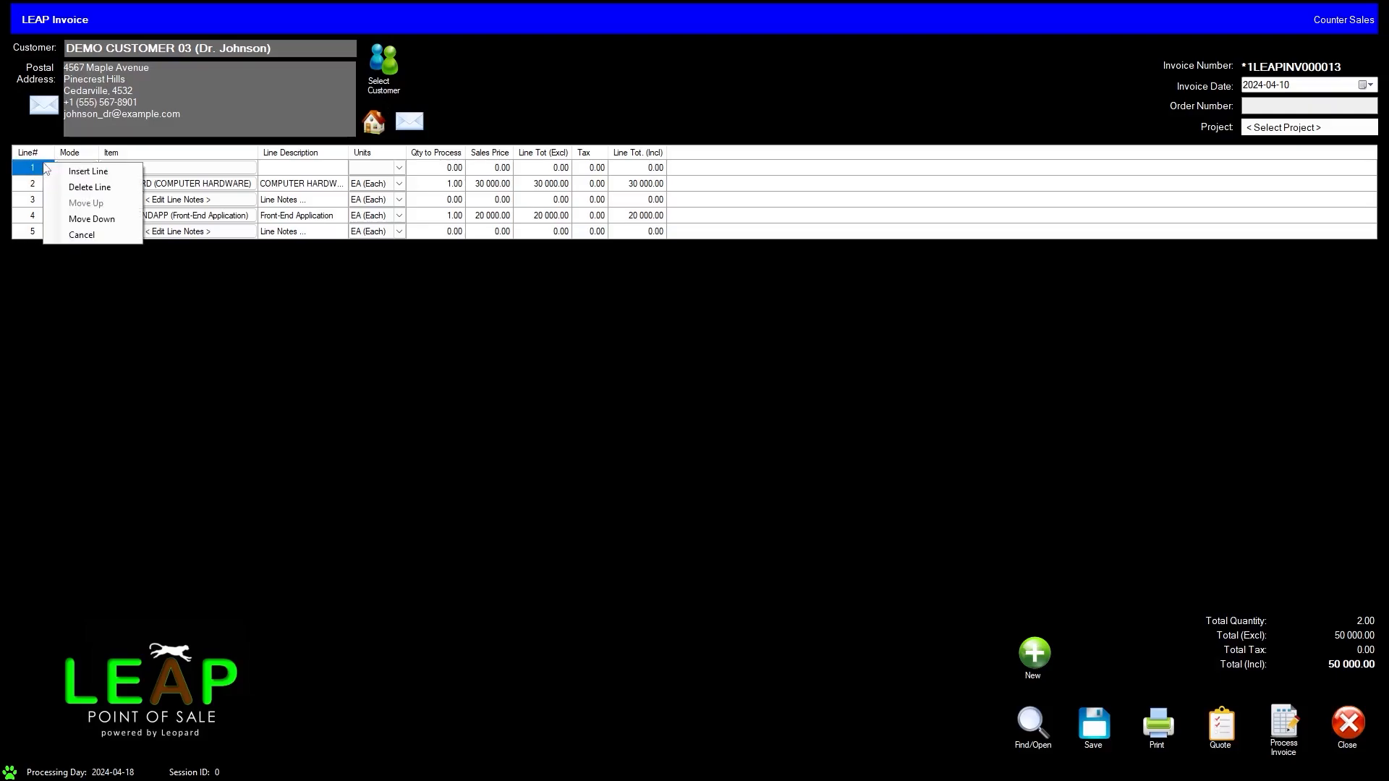
{"action": "left_click", "coordinate": [79, 187]}
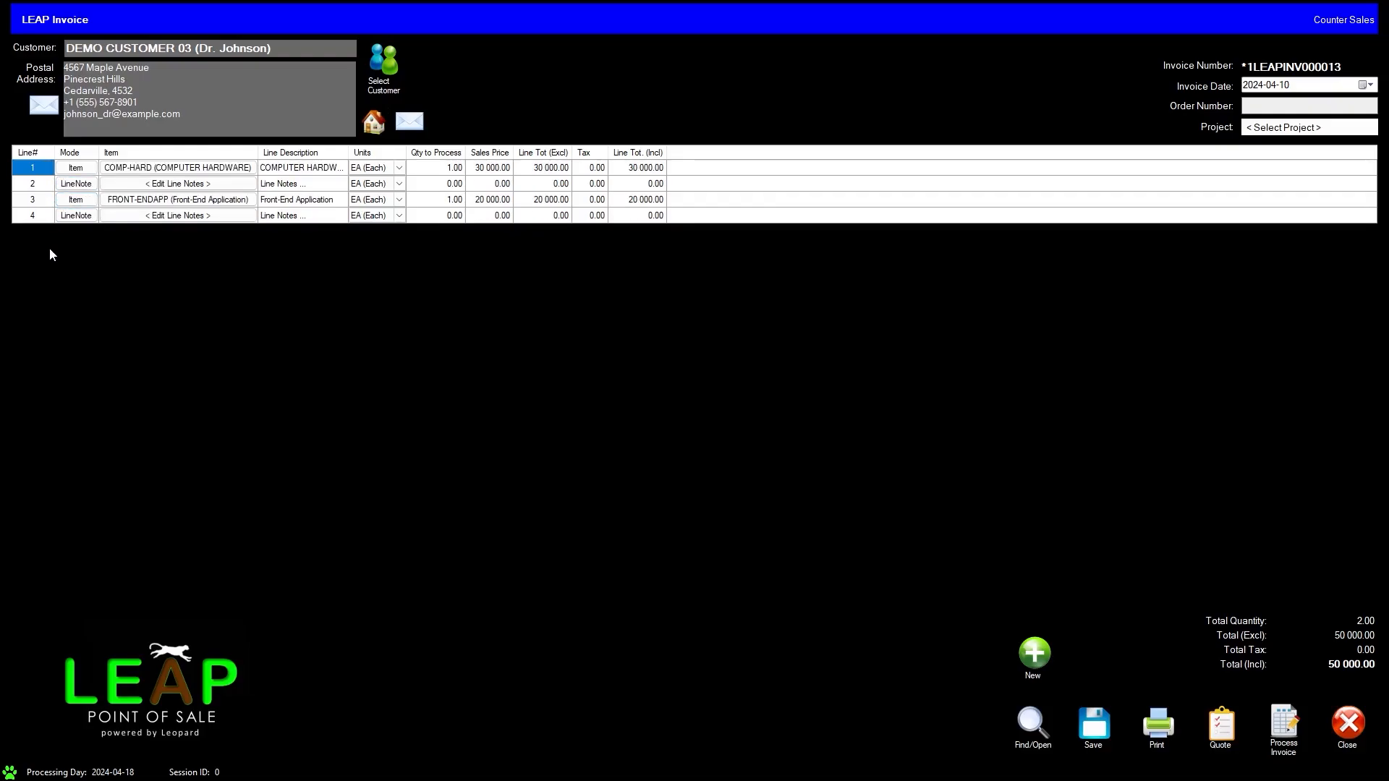
Step: Move the computer hardware line down one row and back up again
{"action": "right_click", "coordinate": [35, 170]}
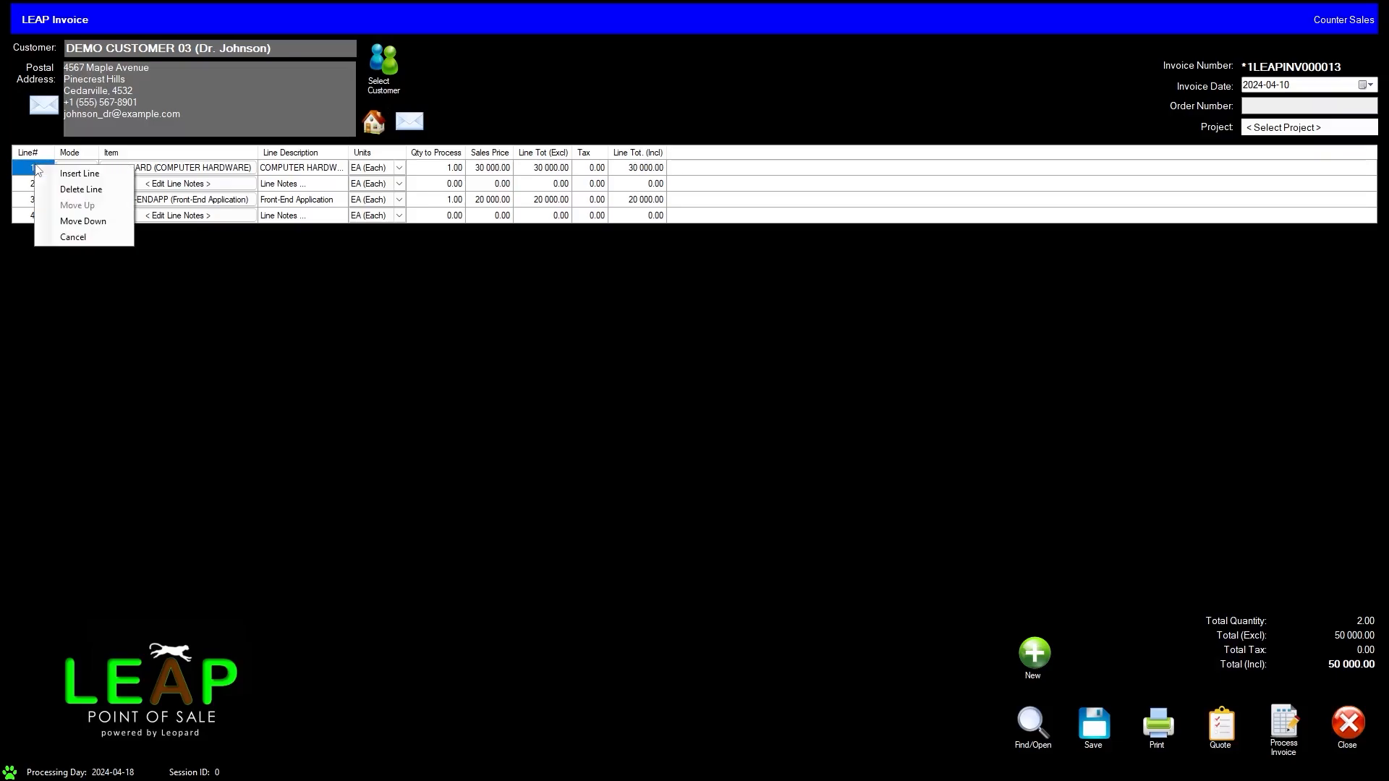
{"action": "left_click", "coordinate": [113, 222]}
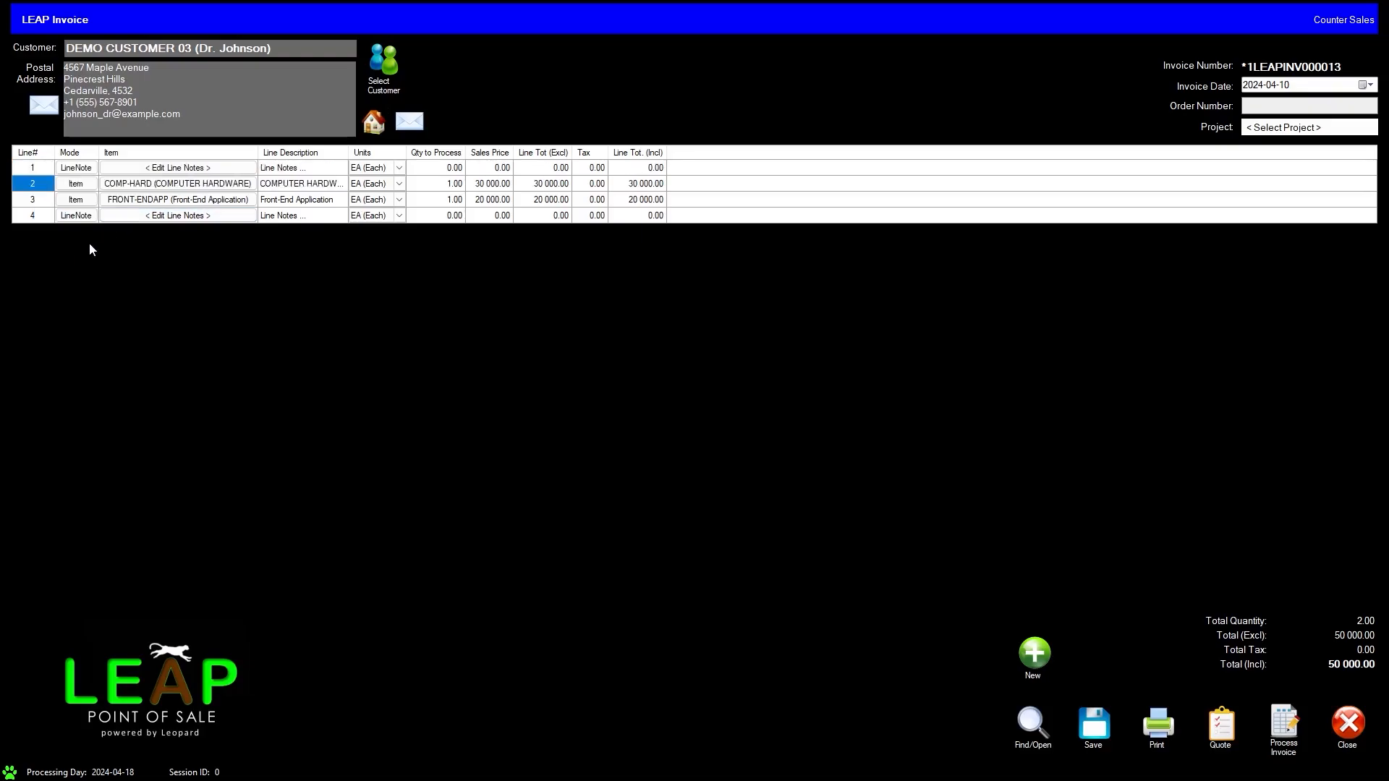
{"action": "right_click", "coordinate": [48, 182]}
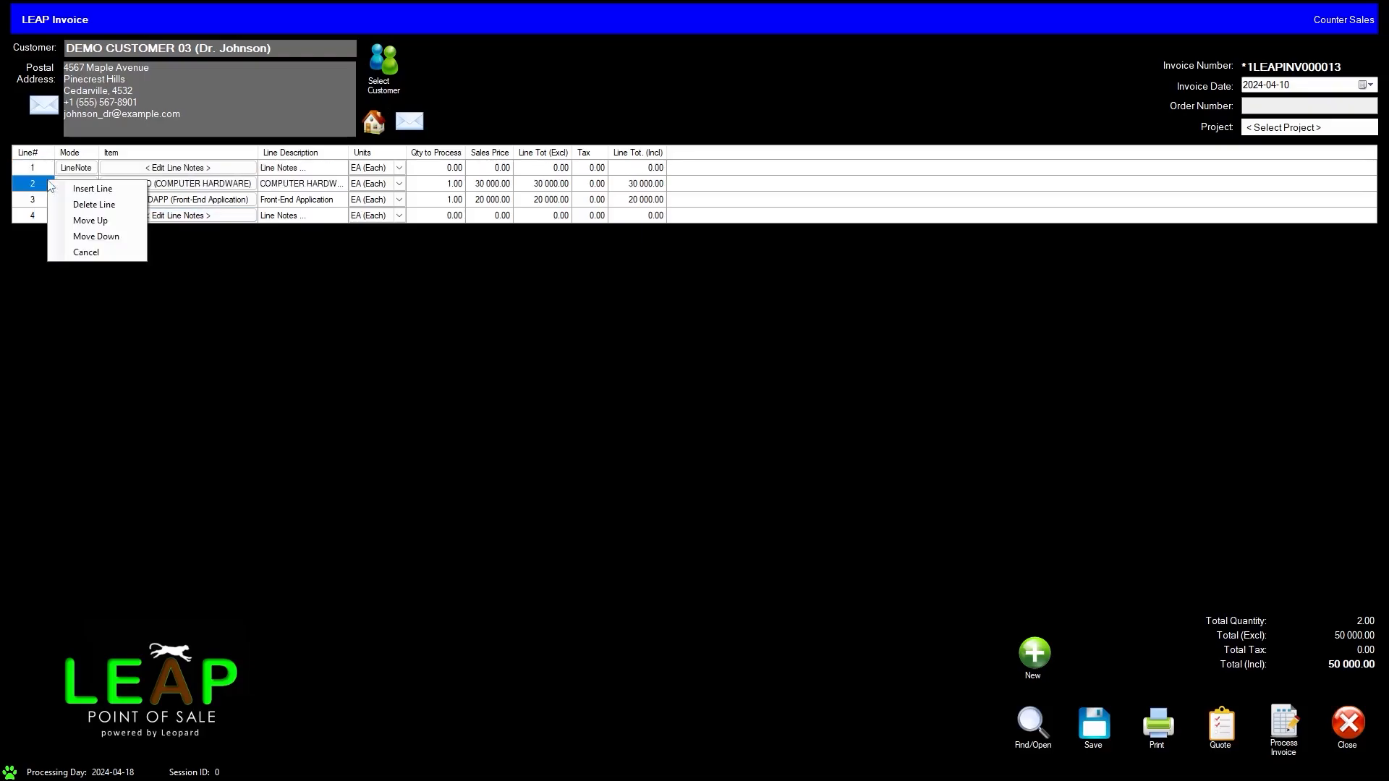
{"action": "left_click", "coordinate": [91, 222]}
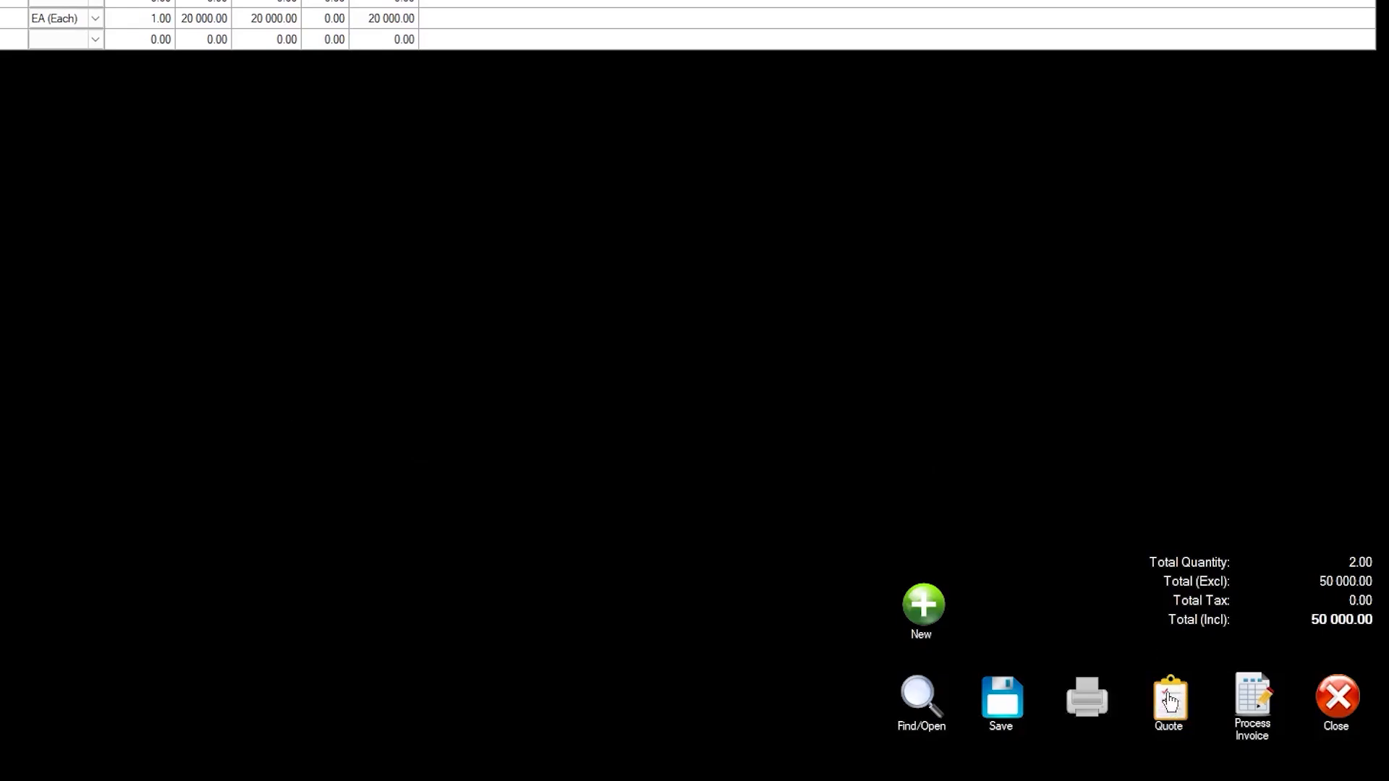
Step: Turn the completed document into a quote and choose to print it
{"action": "left_click", "coordinate": [1169, 700]}
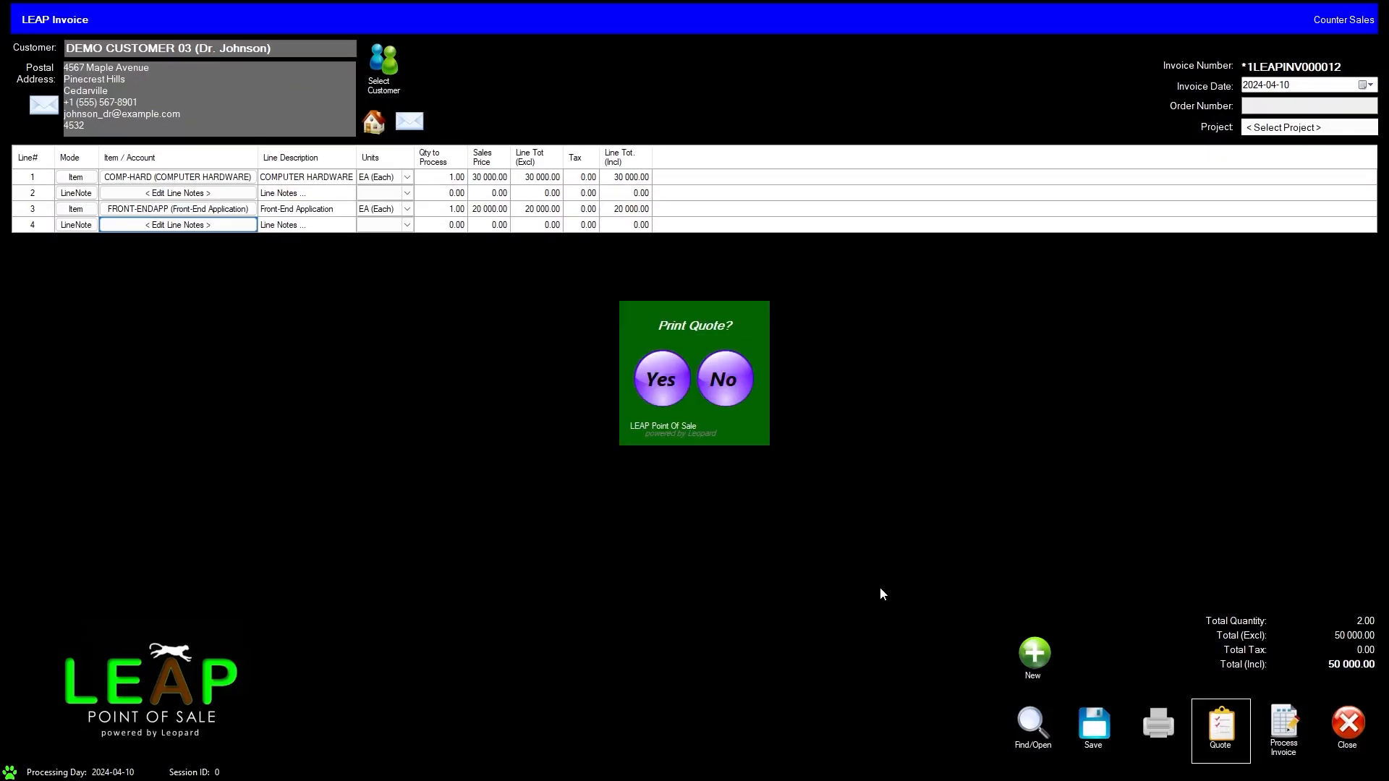
{"action": "left_click", "coordinate": [655, 401]}
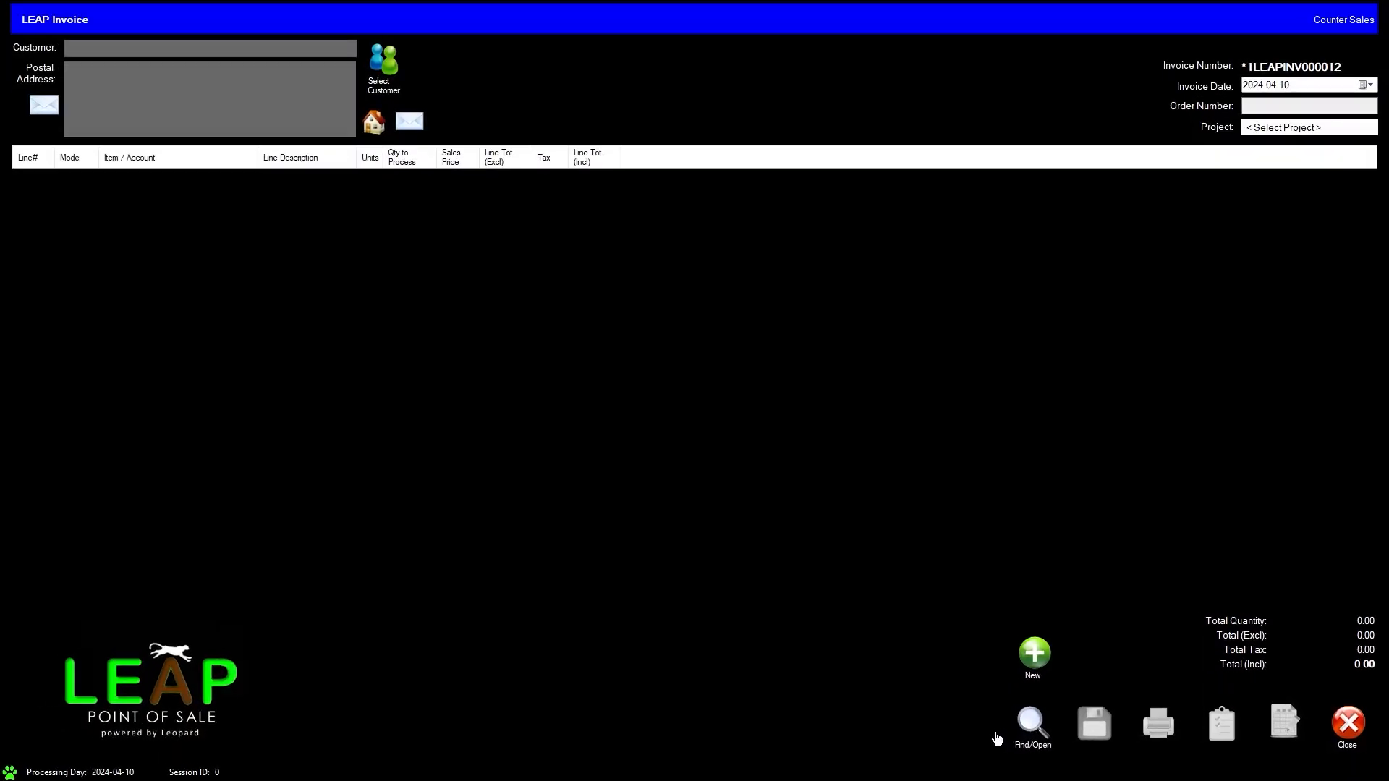
Step: Reopen the customer's open quote dated 2024-04-10 and process it as an invoice
{"action": "left_click", "coordinate": [1032, 723]}
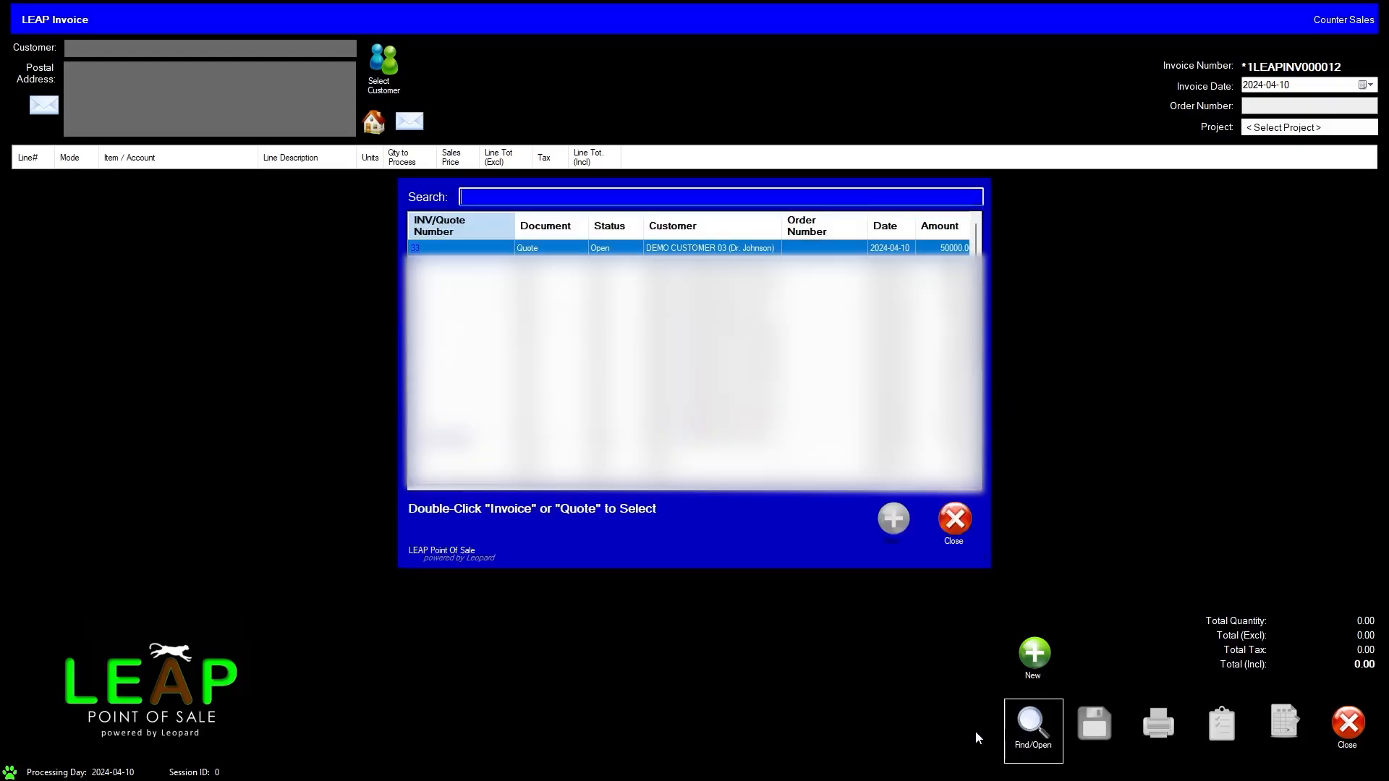
{"action": "double_click", "coordinate": [416, 248]}
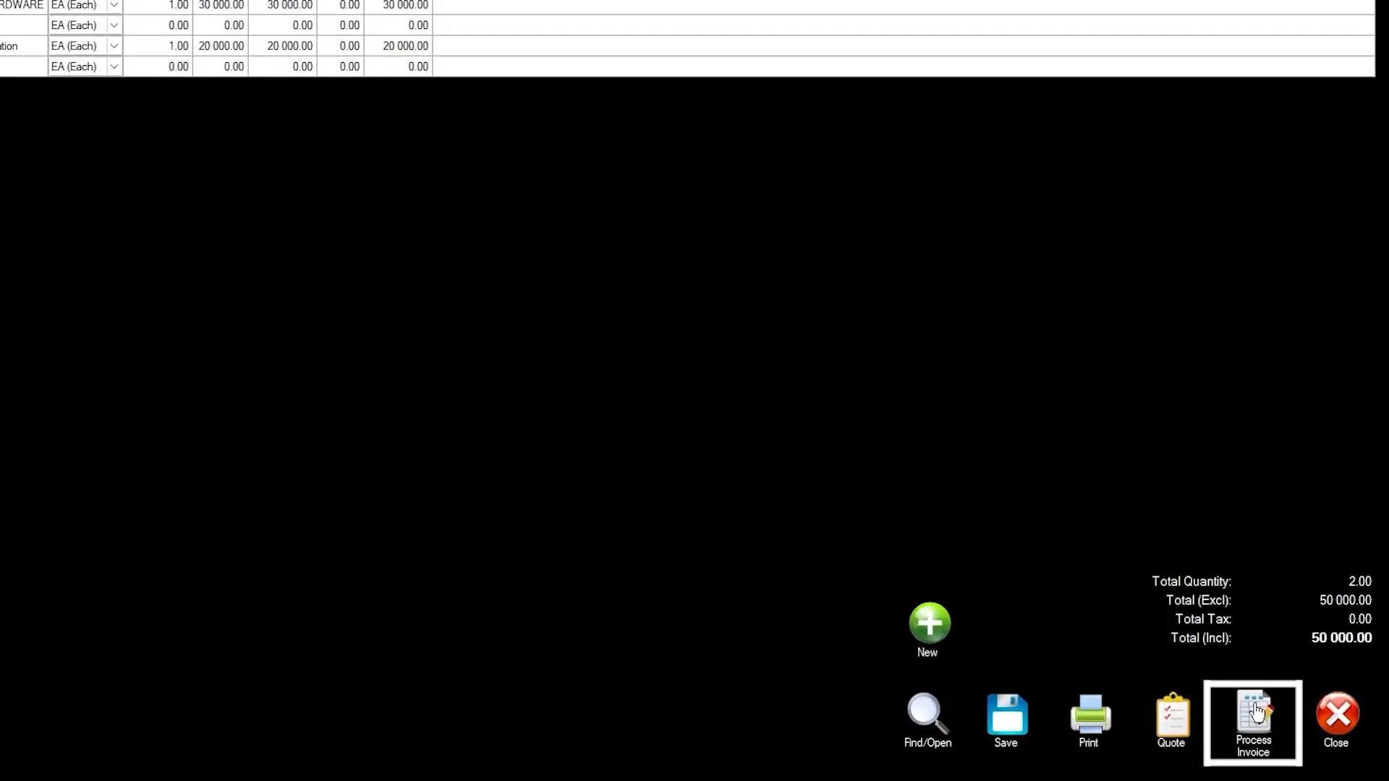
{"action": "left_click", "coordinate": [1258, 713]}
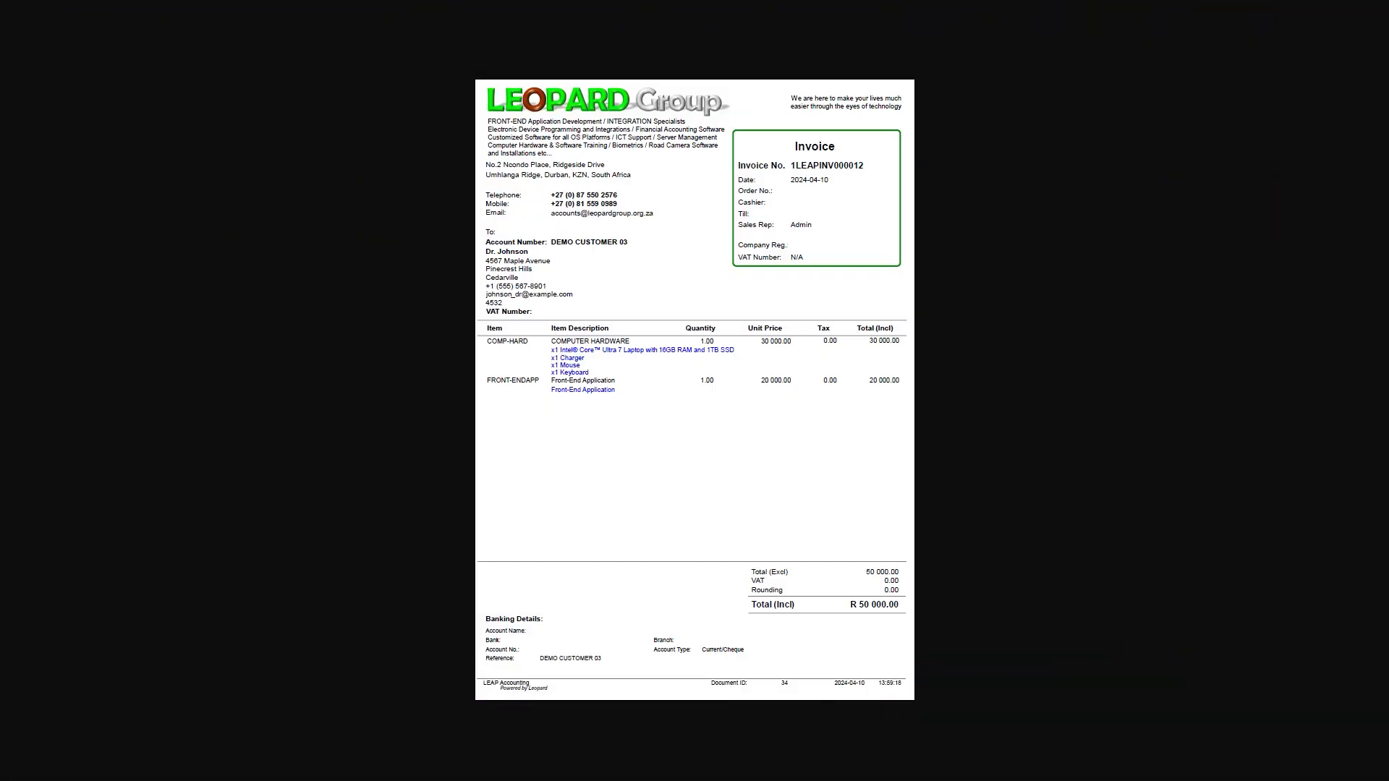